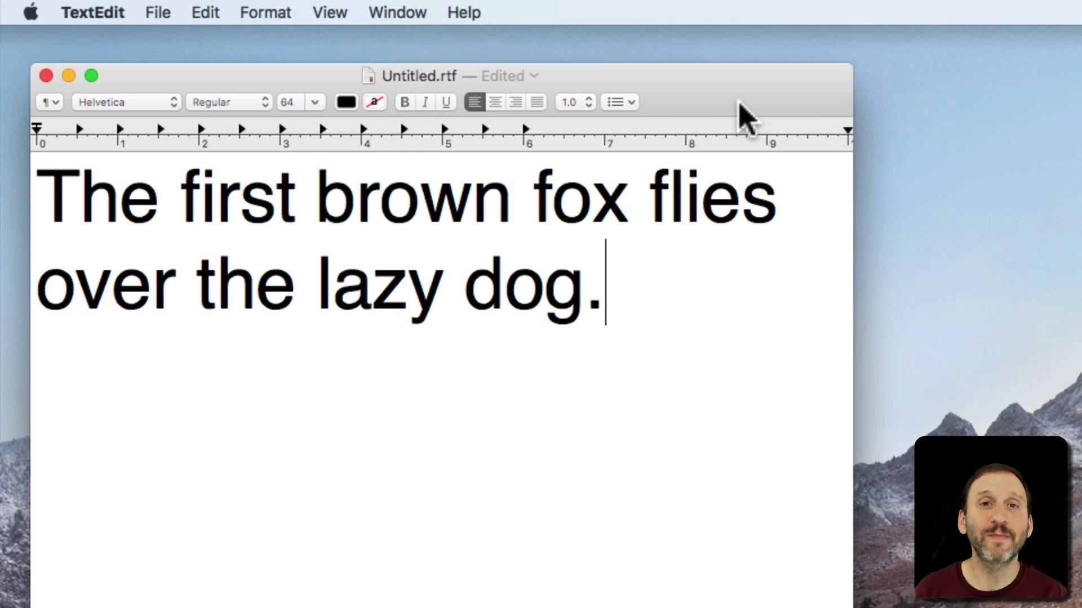
Step: Browse the Format > Font menu and close it without changing anything
{"action": "left_click", "coordinate": [261, 12]}
{"action": "mouse_move", "coordinate": [274, 41]}
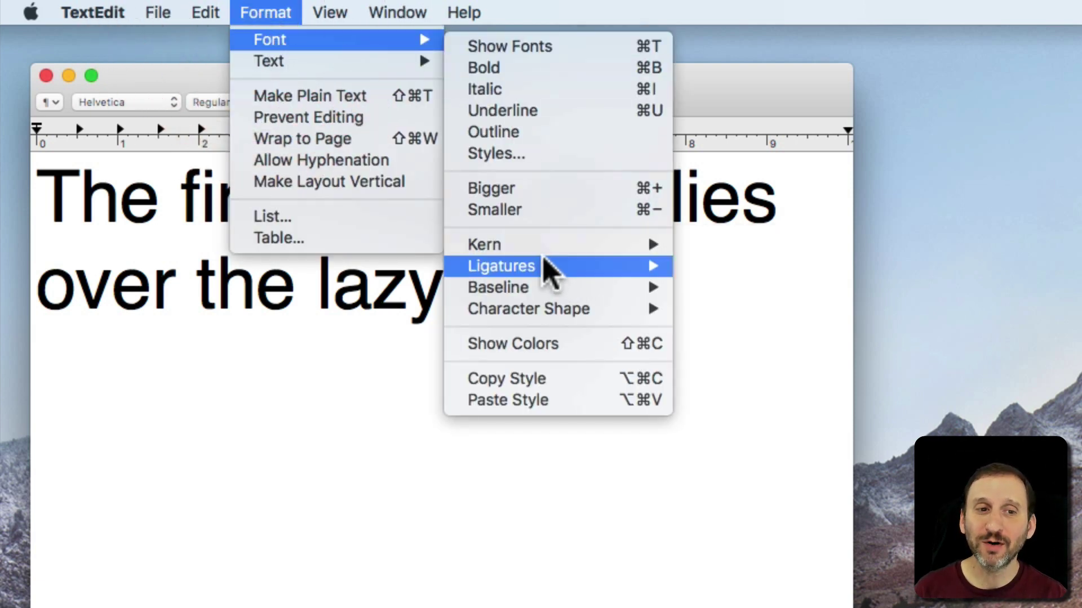
{"action": "mouse_move", "coordinate": [534, 297]}
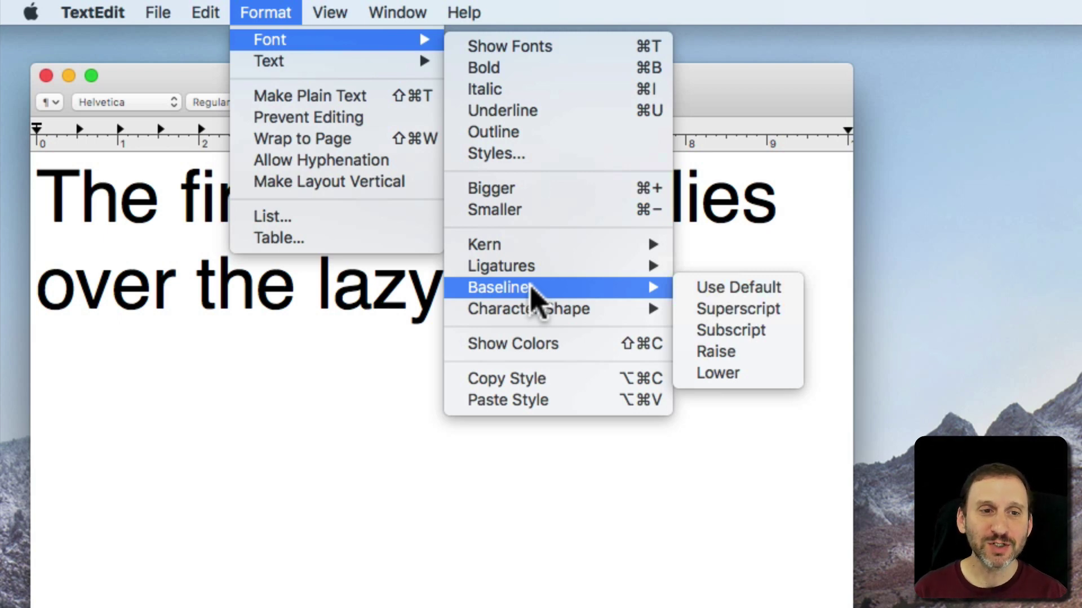
{"action": "mouse_move", "coordinate": [495, 243]}
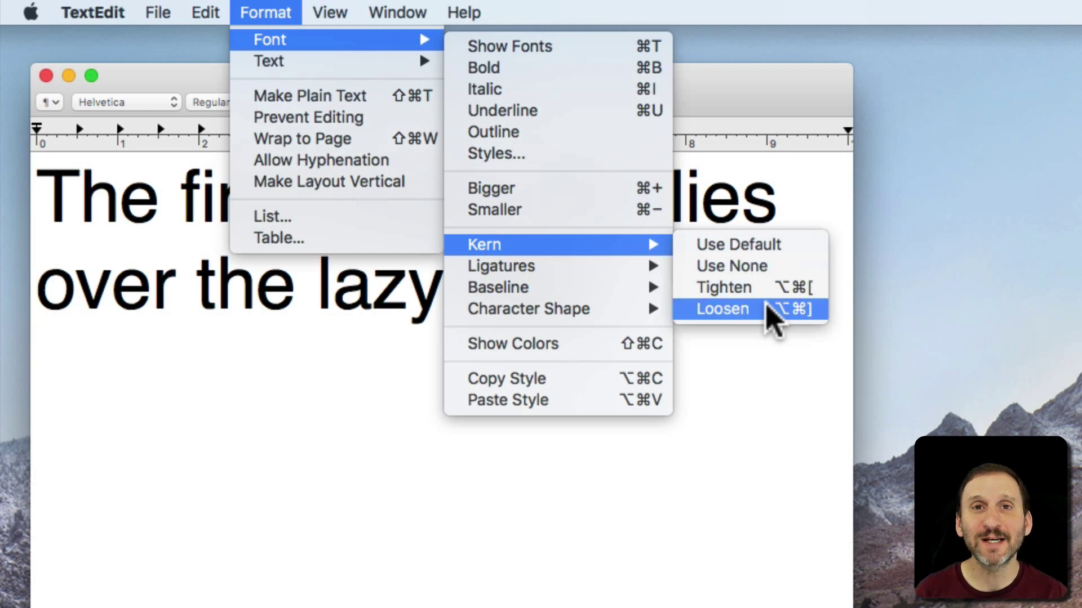
{"action": "left_click", "coordinate": [366, 310]}
Step: Select the whole sentence and apply Format > Font > Kern > Tighten
{"action": "left_click_drag", "start_coordinate": [59, 205], "coordinate": [705, 289]}
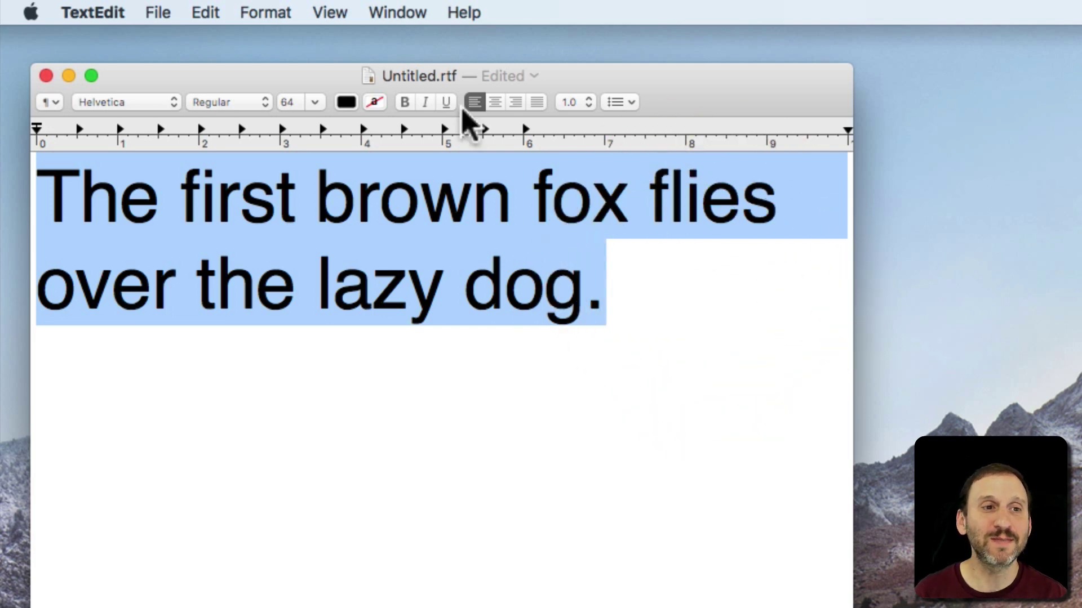
{"action": "left_click", "coordinate": [262, 13]}
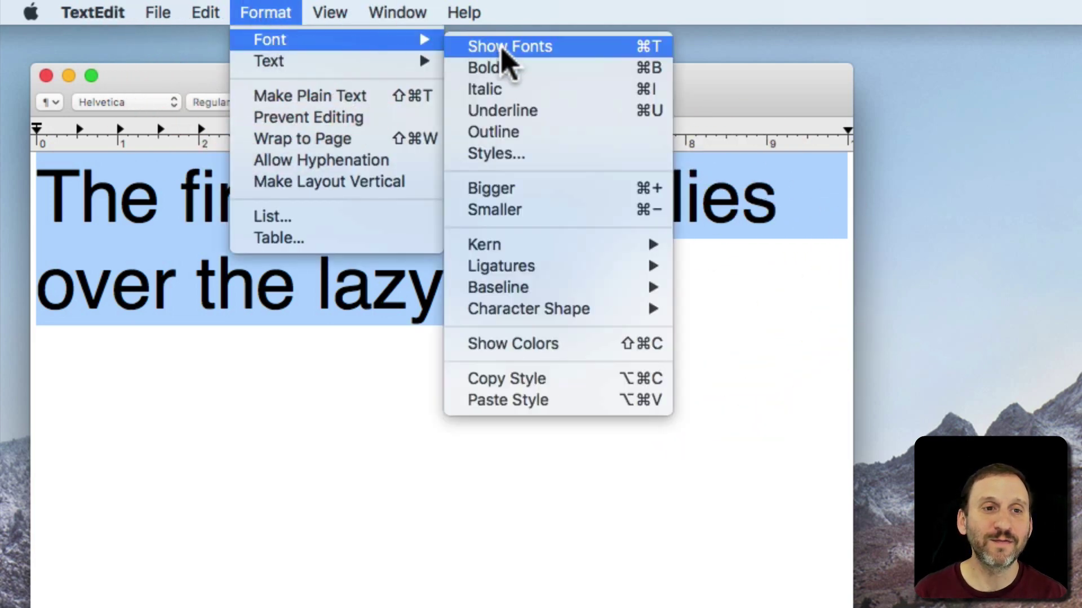
{"action": "mouse_move", "coordinate": [560, 245]}
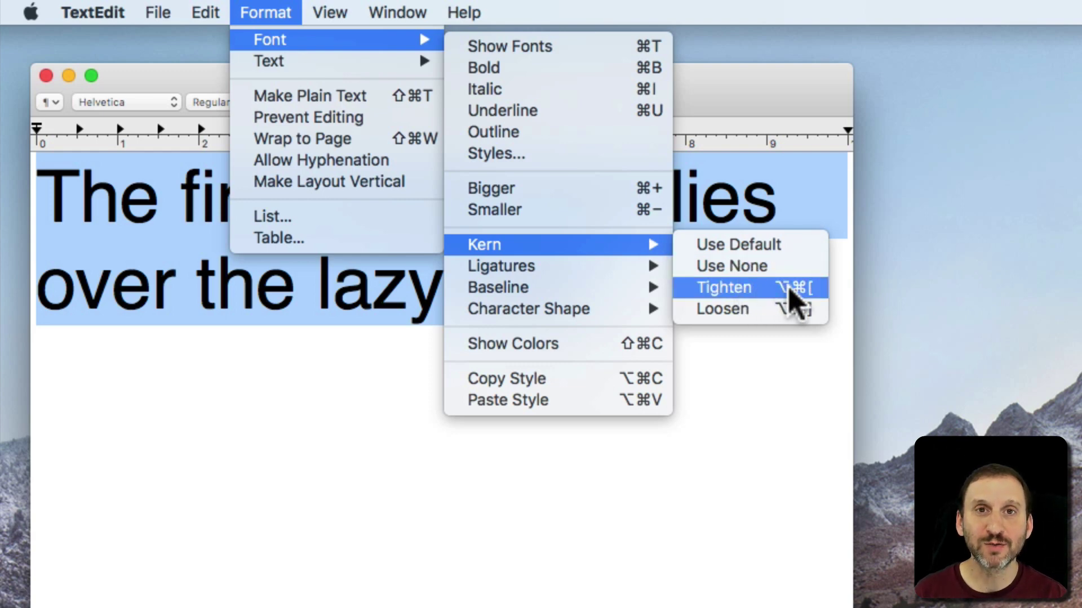
{"action": "left_click", "coordinate": [753, 296]}
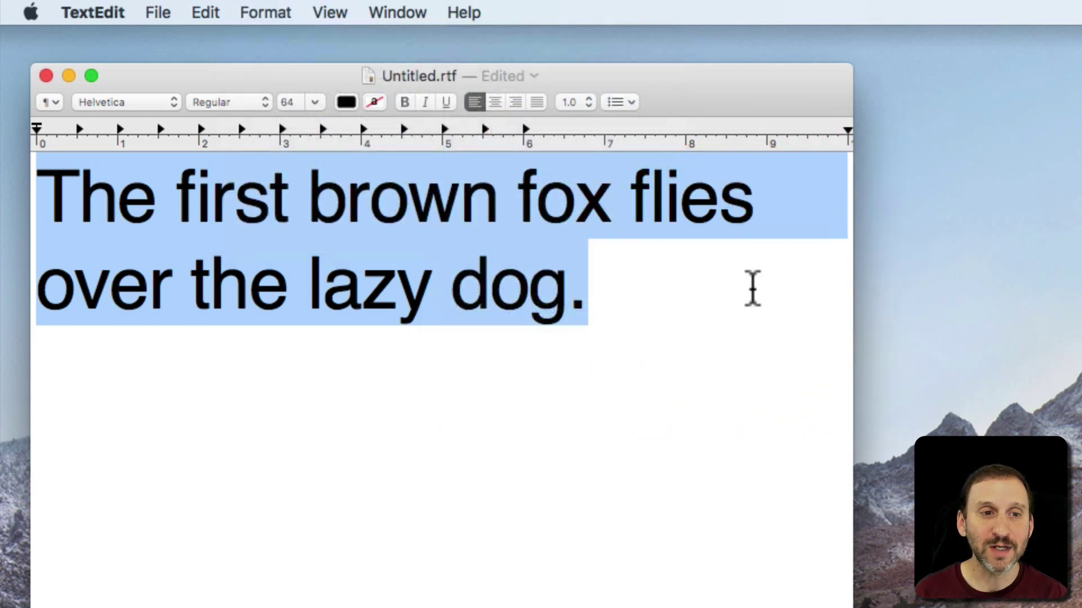
Step: Tighten and loosen the kerning with Option-Command-[ and ], ending slightly wider
{"action": "key", "text": "alt+super+bracketleft"}
{"action": "key", "text": "alt+super+bracketleft"}
{"action": "key", "text": "alt+super+bracketleft"}
{"action": "key", "text": "alt+super+bracketleft"}
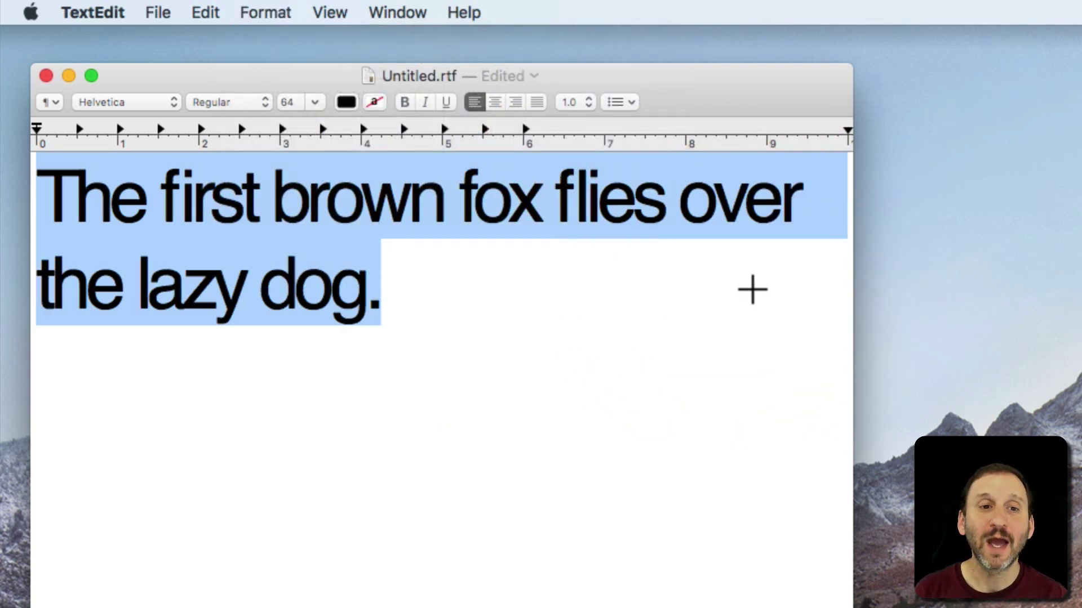
{"action": "key", "text": "alt+super+bracketright"}
{"action": "key", "text": "alt+super+bracketright"}
{"action": "key", "text": "alt+super+bracketright"}
{"action": "key", "text": "alt+super+bracketright"}
{"action": "key", "text": "alt+super+bracketright"}
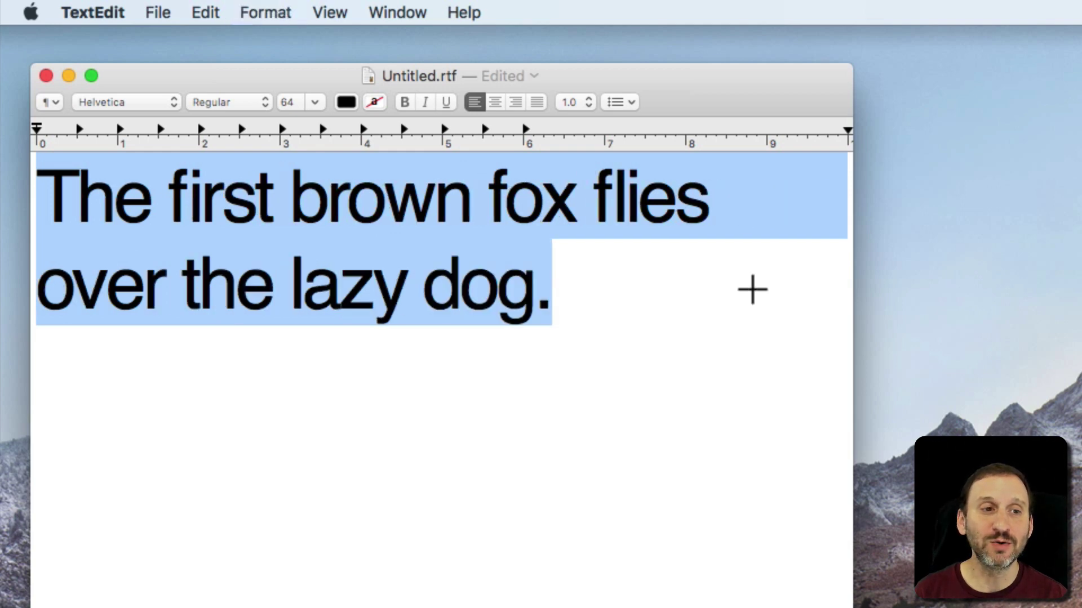
{"action": "key", "text": "alt+super+bracketright"}
{"action": "key", "text": "alt+super+bracketright"}
{"action": "key", "text": "alt+super+bracketright"}
{"action": "key", "text": "alt+super+bracketright"}
{"action": "key", "text": "alt+super+bracketright"}
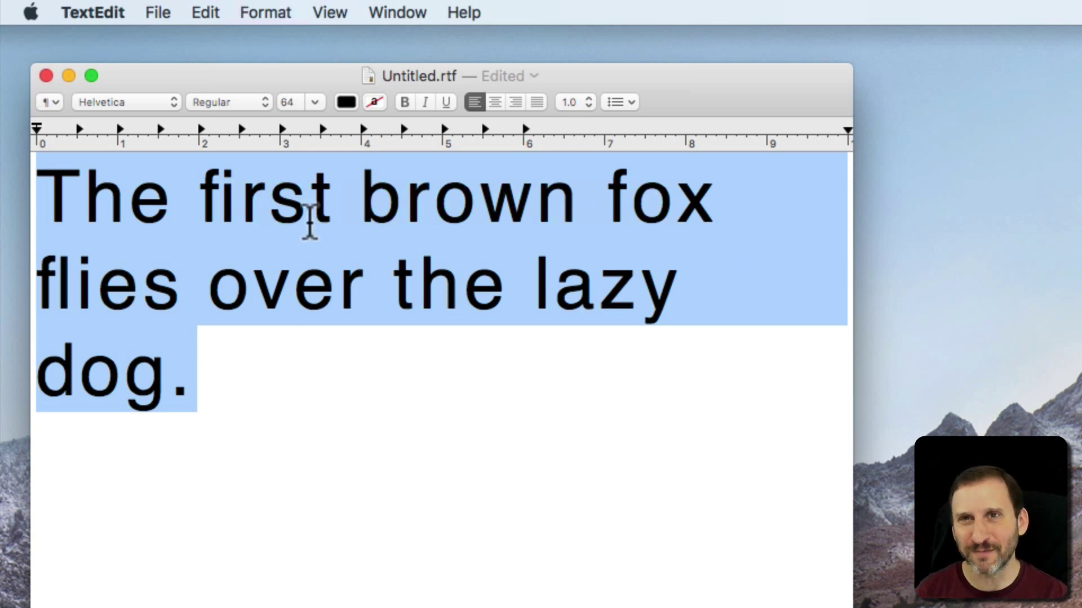
{"action": "key", "text": "alt+super+bracketleft"}
{"action": "key", "text": "alt+super+bracketleft"}
{"action": "key", "text": "alt+super+bracketleft"}
{"action": "key", "text": "alt+super+bracketleft"}
{"action": "key", "text": "alt+super+bracketleft"}
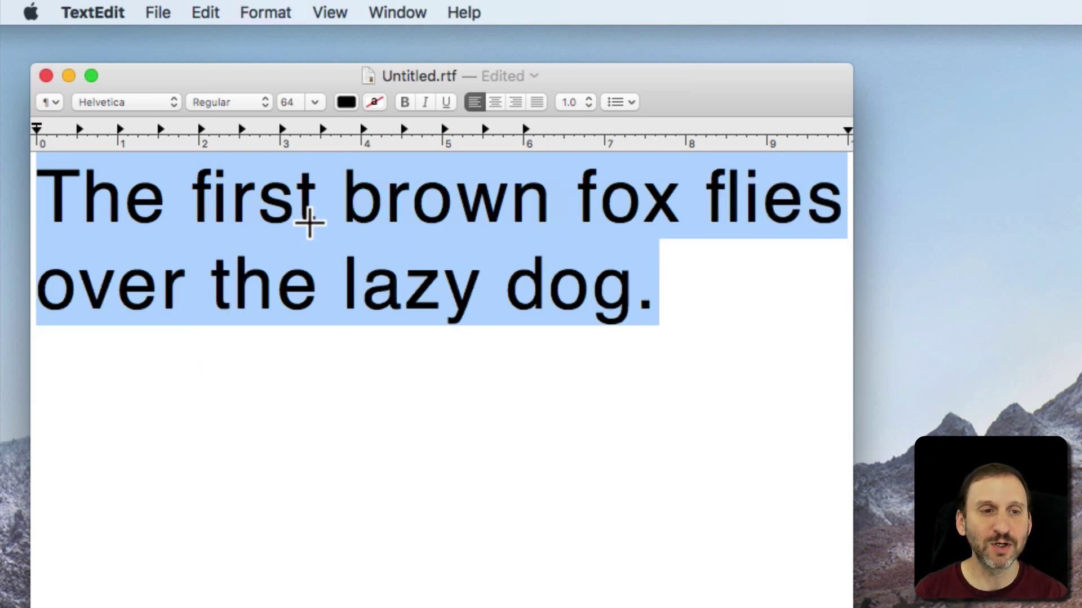
Step: Loosen the kerning one more step, then remove all kerning with Kern > Use None
{"action": "key", "text": "alt+super+bracketright"}
{"action": "key", "text": "alt+super+bracketright"}
{"action": "key", "text": "alt+super+bracketright"}
{"action": "left_click", "coordinate": [266, 12]}
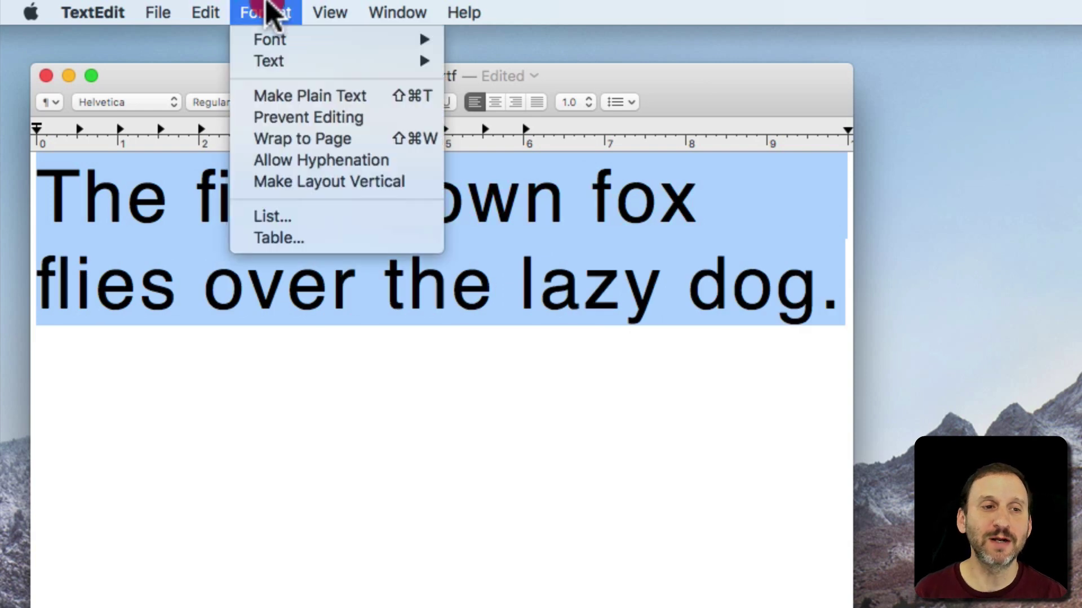
{"action": "left_click", "coordinate": [284, 61]}
{"action": "left_click", "coordinate": [310, 44]}
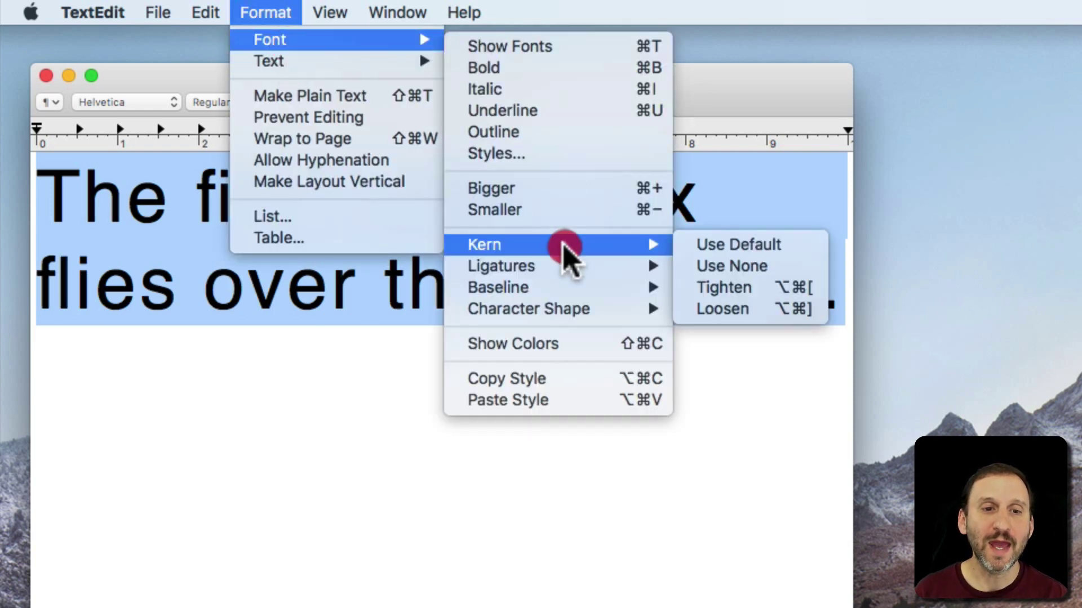
{"action": "left_click", "coordinate": [747, 272]}
Step: Restore the font's default kerning with Kern > Use Default
{"action": "left_click", "coordinate": [265, 13]}
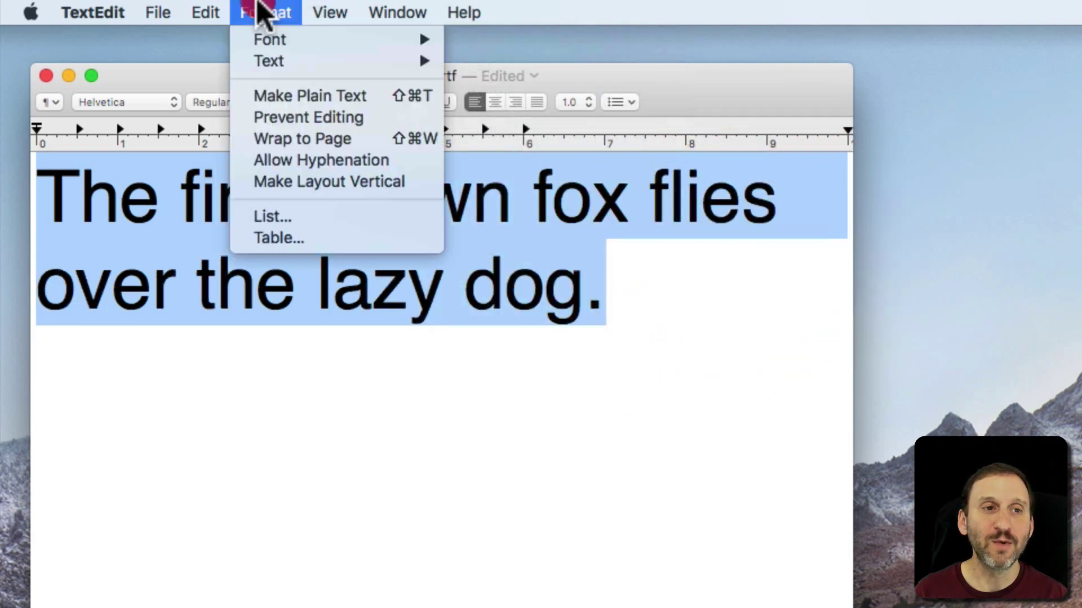
{"action": "mouse_move", "coordinate": [406, 43]}
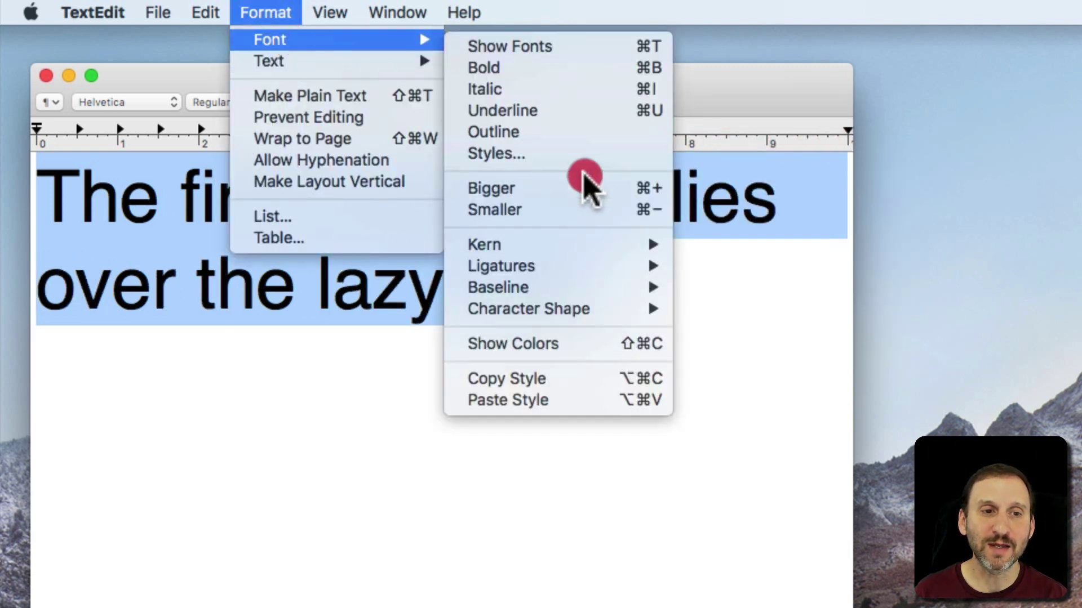
{"action": "mouse_move", "coordinate": [580, 246]}
{"action": "left_click", "coordinate": [712, 247]}
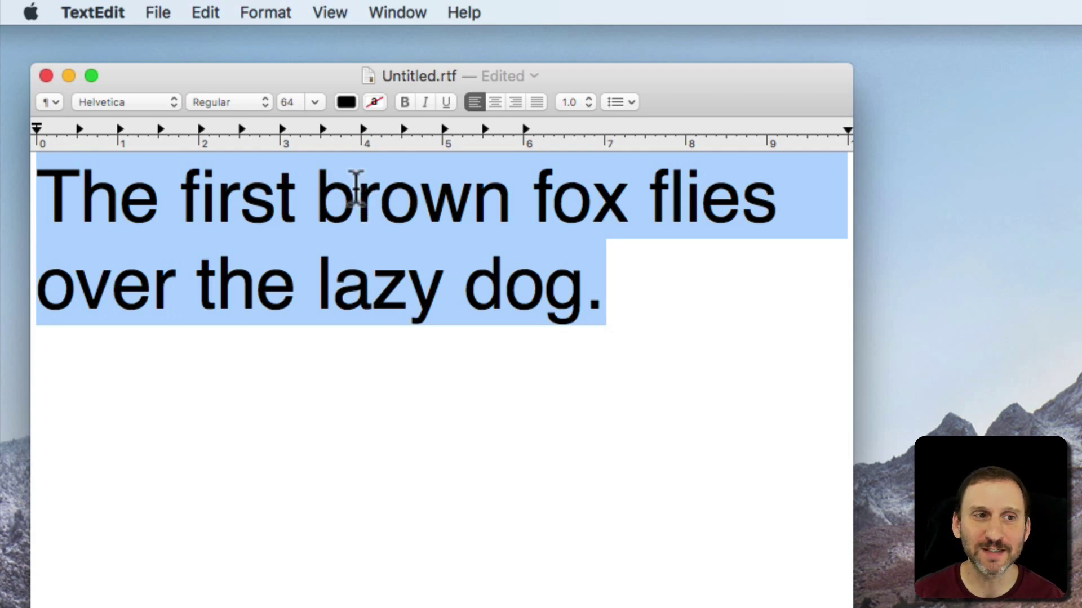
Step: Set the sentence in Times and select the fi in 'first' and fl in 'flies'
{"action": "left_click", "coordinate": [138, 103]}
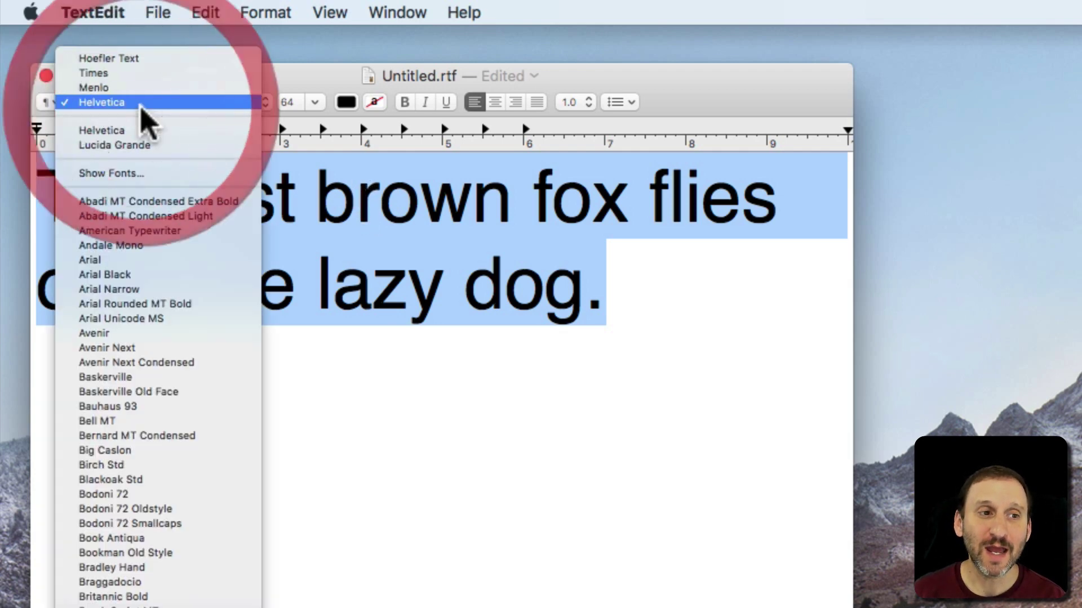
{"action": "left_click", "coordinate": [129, 74]}
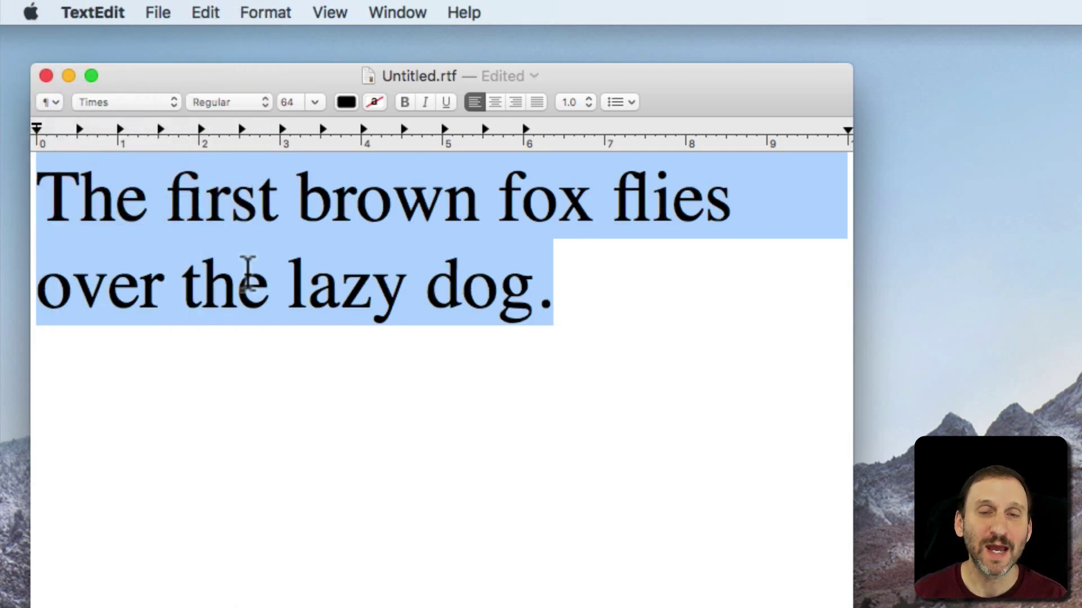
{"action": "left_click", "coordinate": [221, 222]}
{"action": "left_click_drag", "start_coordinate": [166, 198], "coordinate": [214, 197]}
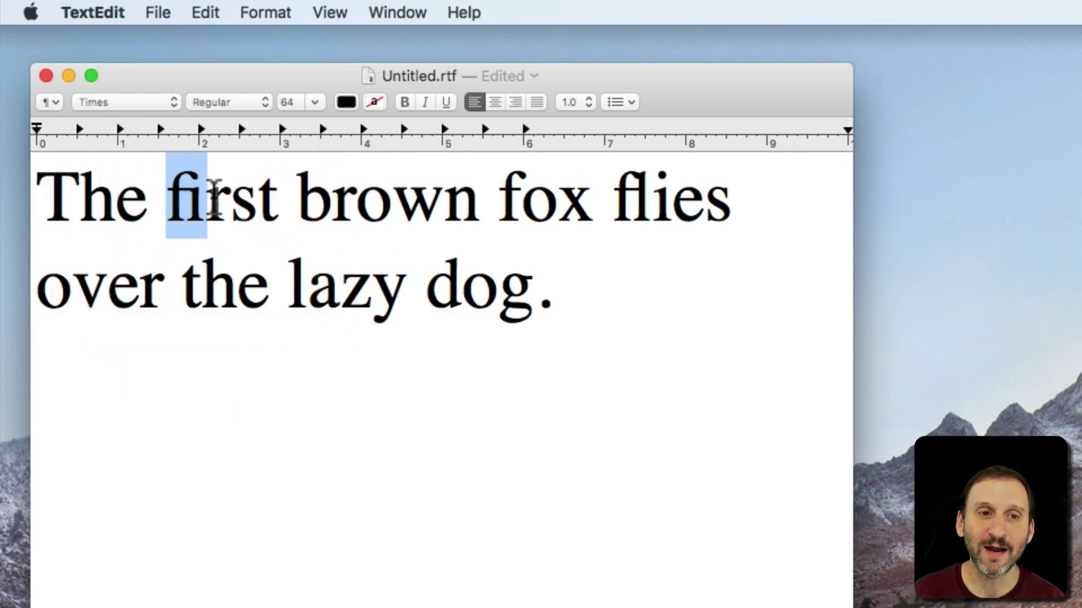
{"action": "left_click_drag", "start_coordinate": [613, 199], "coordinate": [648, 200]}
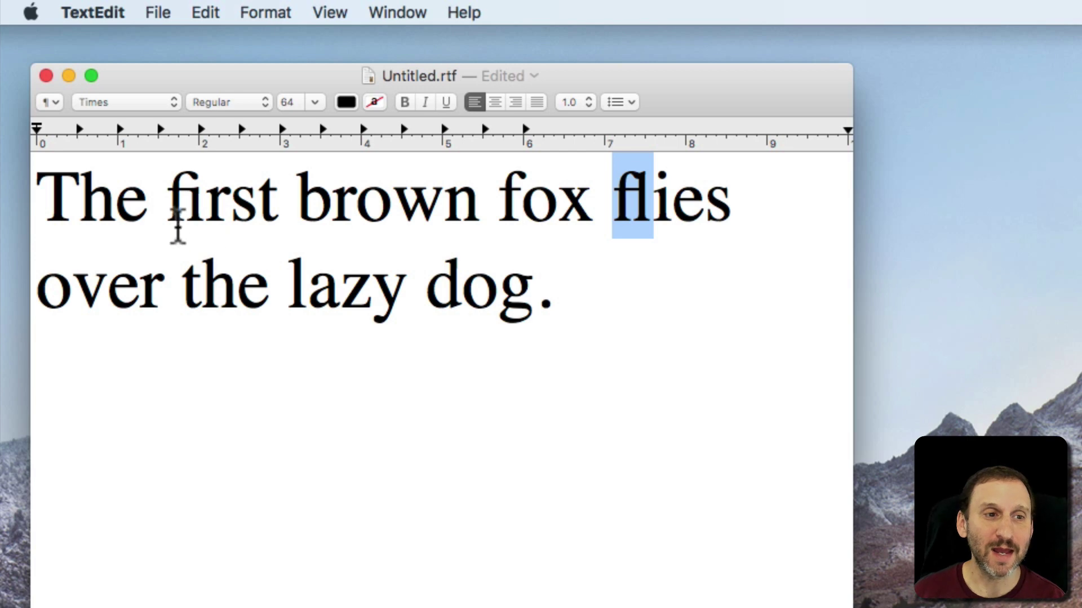
{"action": "left_click_drag", "start_coordinate": [166, 199], "coordinate": [203, 200]}
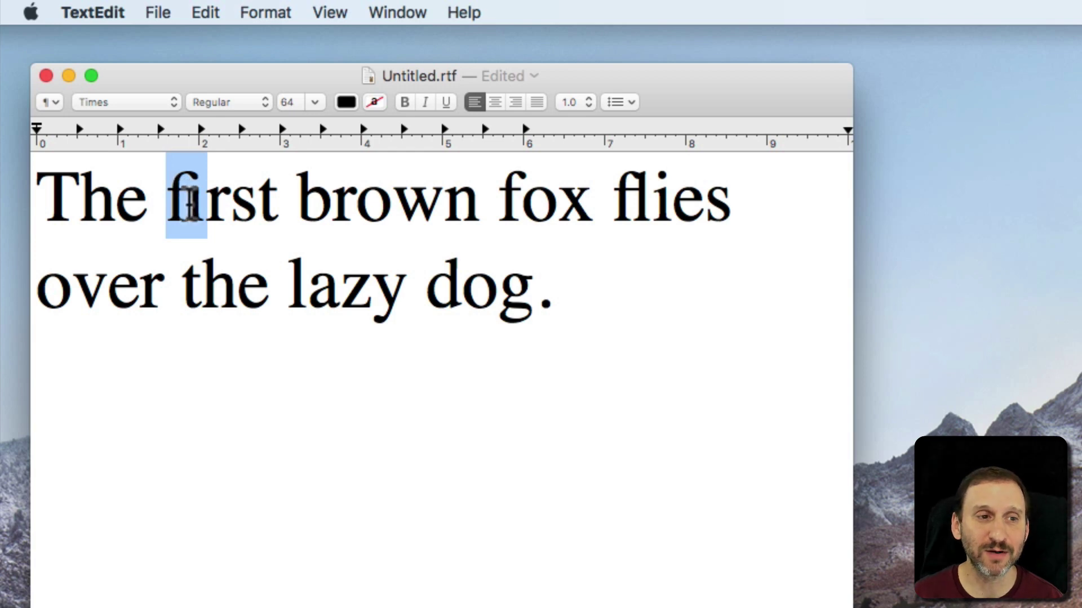
Step: Select all the text and turn ligatures off with Ligatures > Use None
{"action": "left_click", "coordinate": [185, 200]}
{"action": "key", "text": "super+a"}
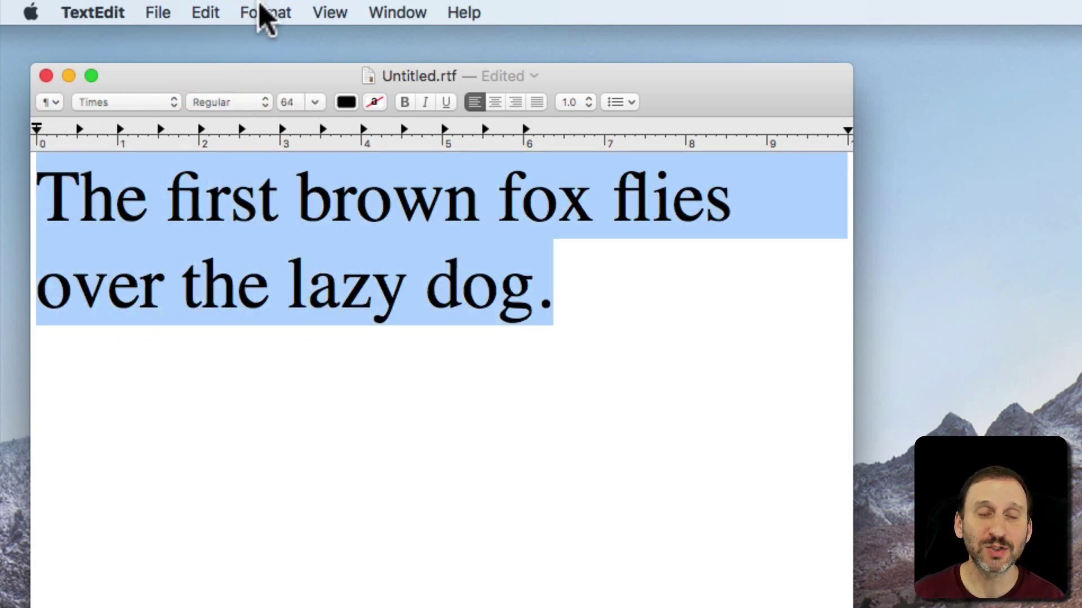
{"action": "left_click", "coordinate": [270, 12]}
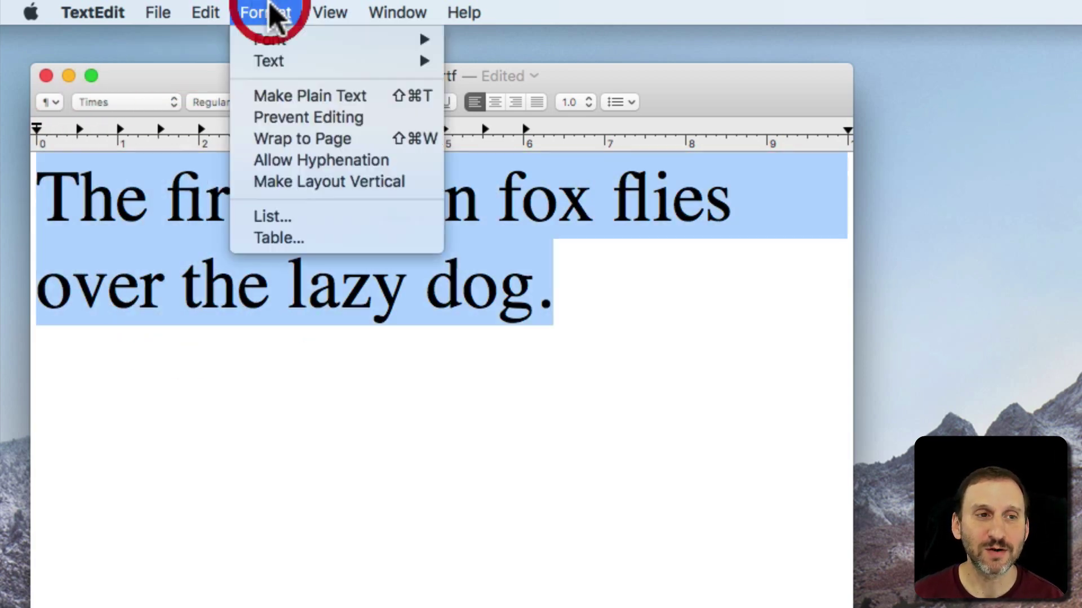
{"action": "mouse_move", "coordinate": [302, 40]}
{"action": "mouse_move", "coordinate": [623, 272]}
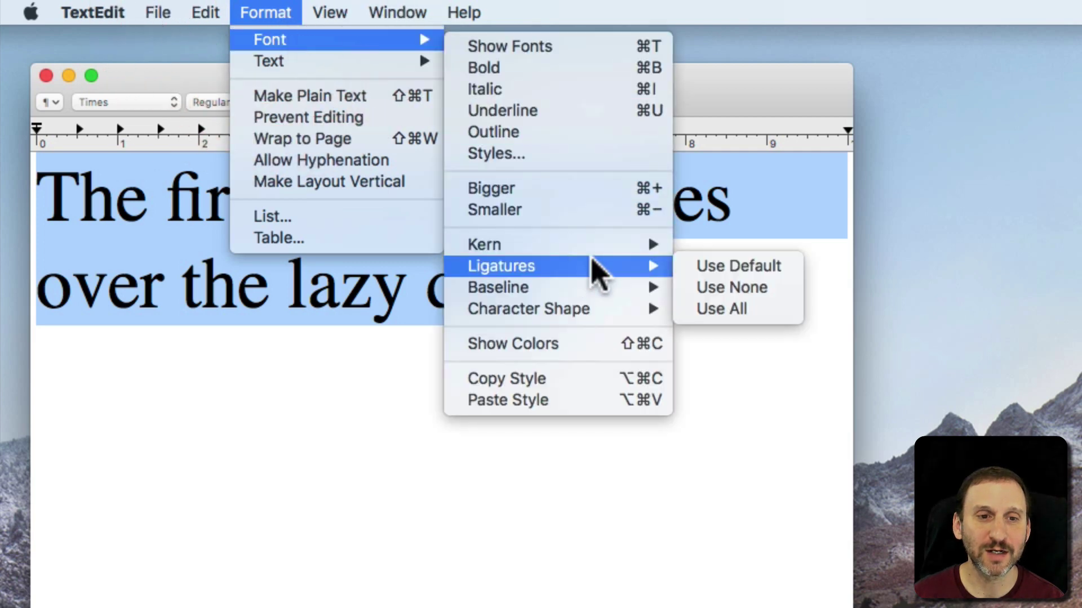
{"action": "left_click", "coordinate": [732, 290]}
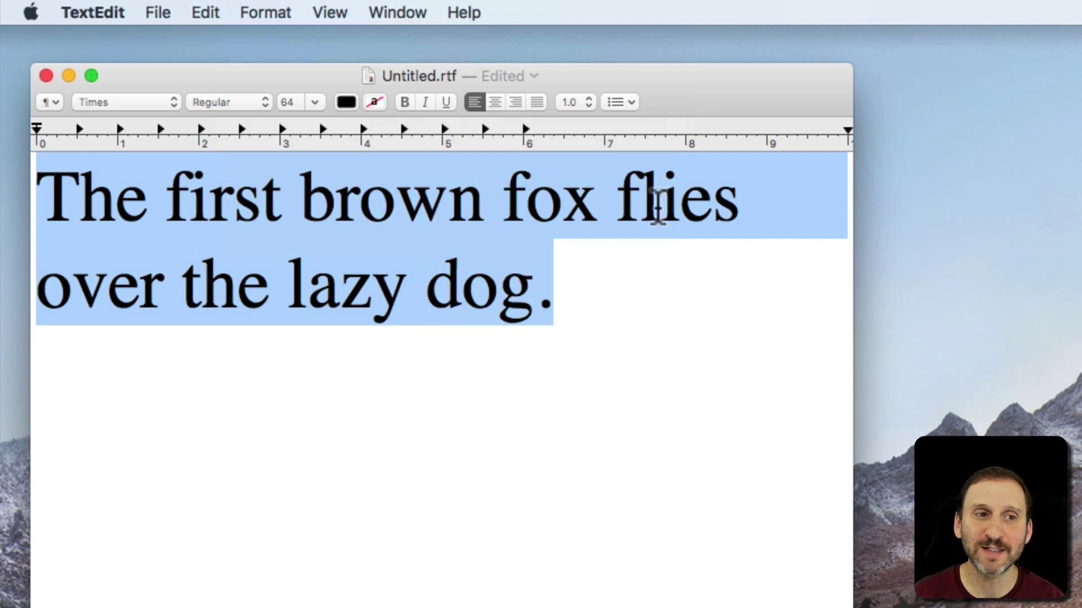
Step: Turn ligatures back on with Ligatures > Use All
{"action": "left_click", "coordinate": [268, 12]}
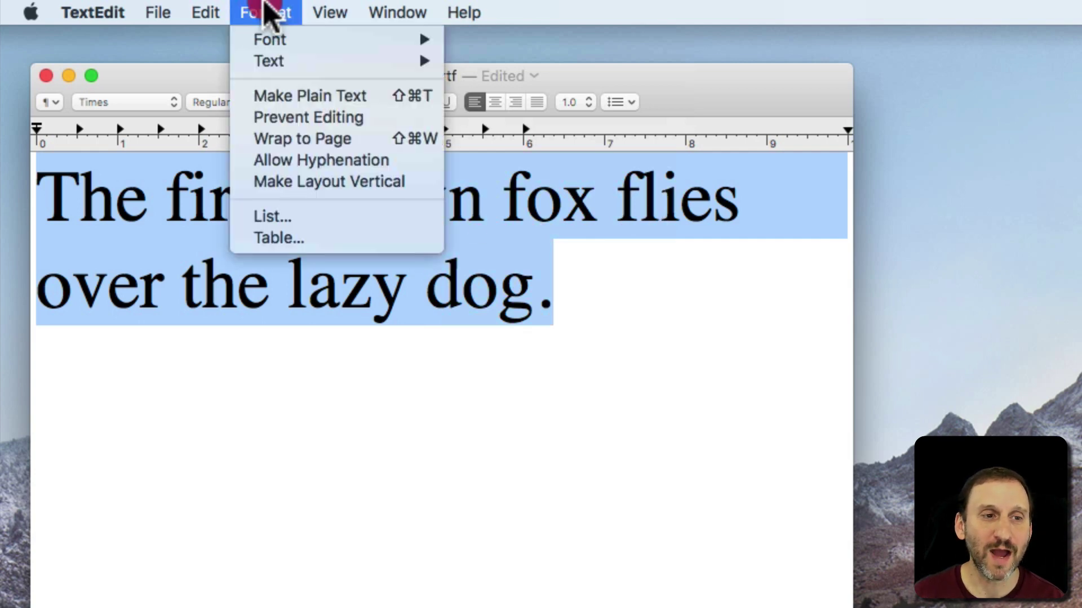
{"action": "mouse_move", "coordinate": [306, 41]}
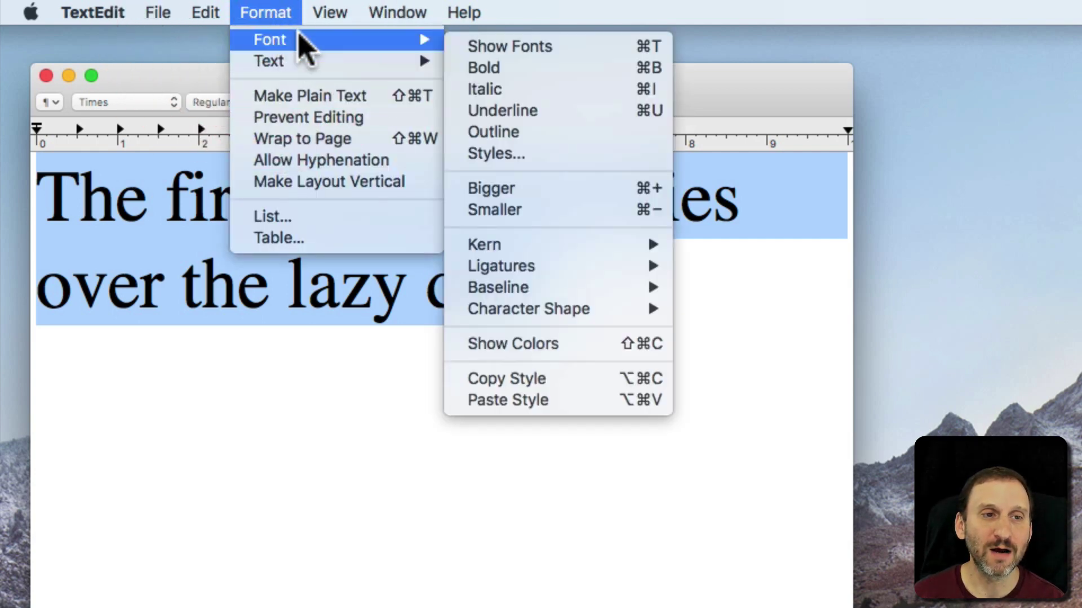
{"action": "mouse_move", "coordinate": [585, 283]}
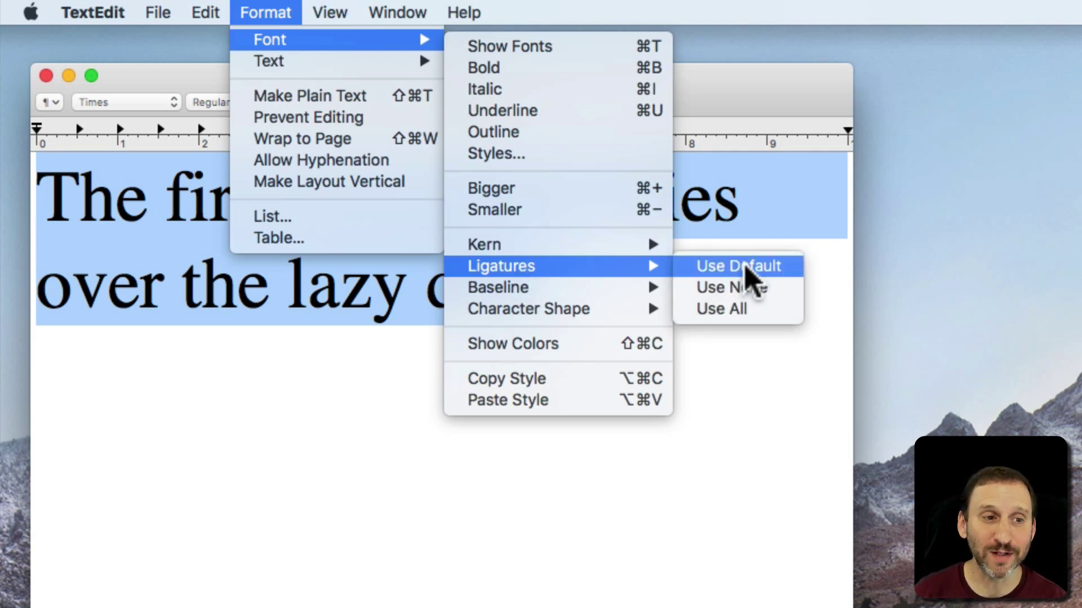
{"action": "left_click", "coordinate": [747, 311]}
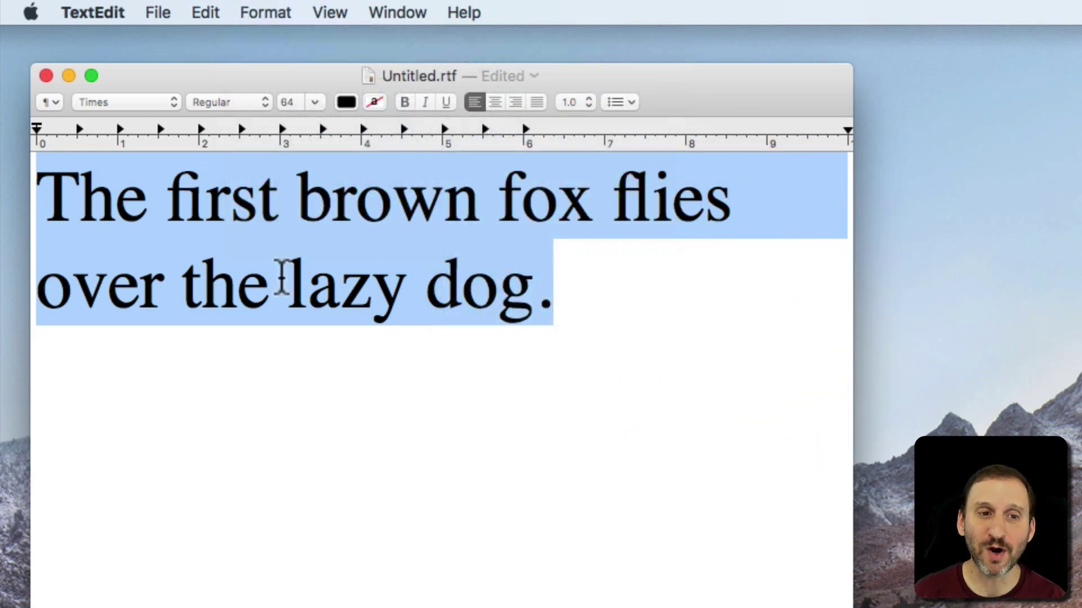
Step: Set the sentence in Hoefler Text and inspect the st ligature in 'first'
{"action": "left_click", "coordinate": [156, 103]}
{"action": "left_click", "coordinate": [150, 88]}
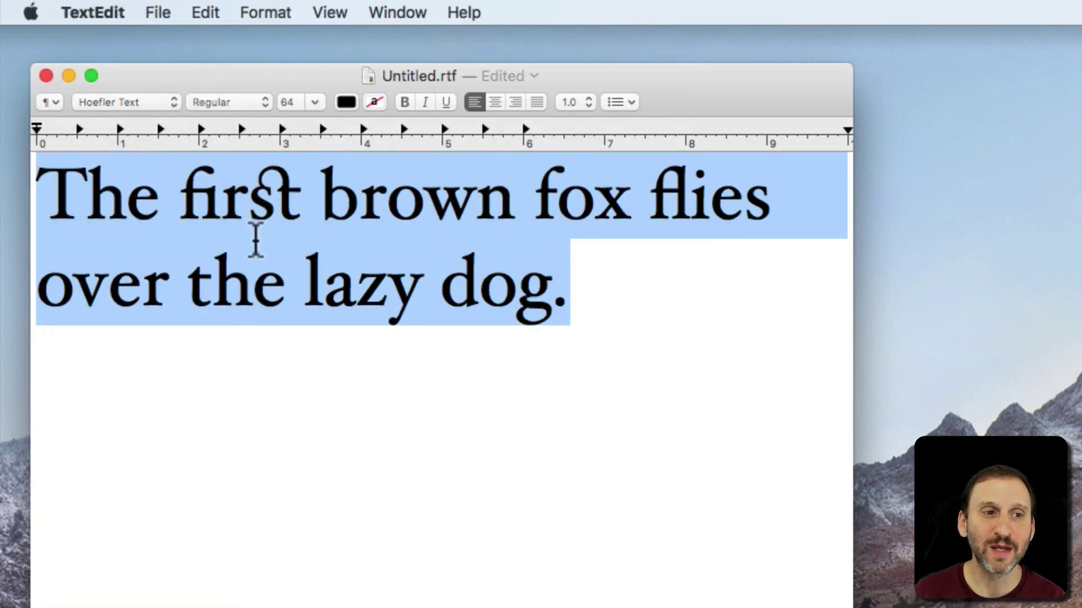
{"action": "left_click", "coordinate": [671, 198]}
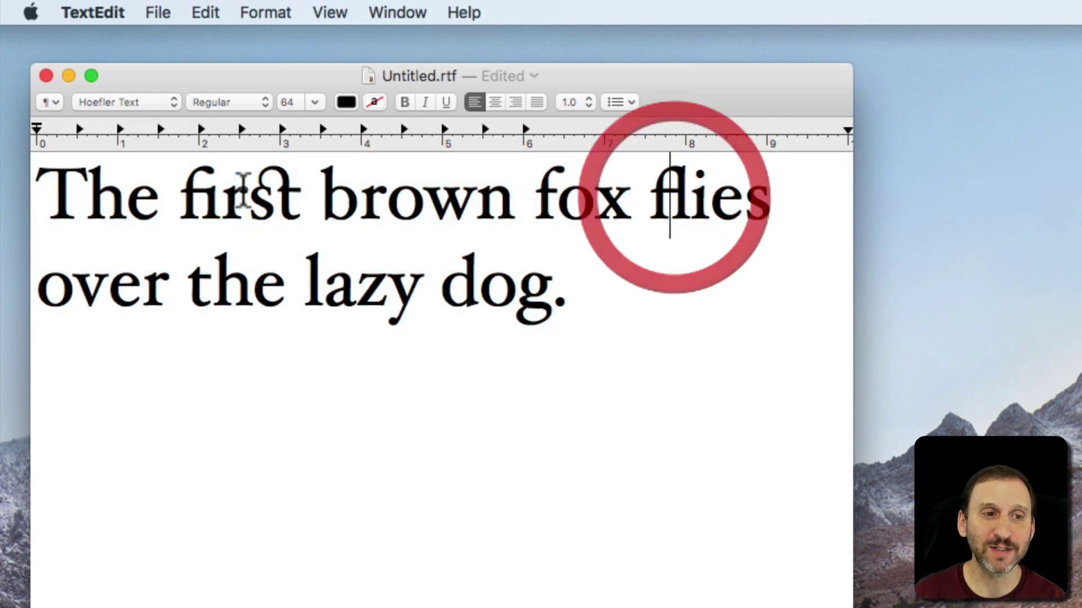
{"action": "left_click_drag", "start_coordinate": [259, 191], "coordinate": [296, 200]}
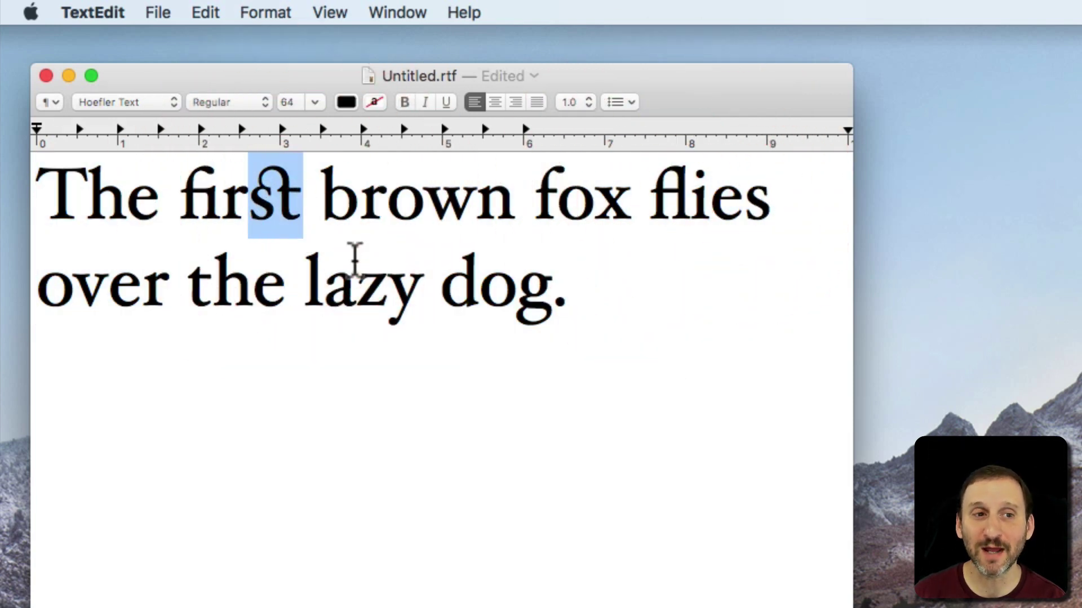
{"action": "left_click", "coordinate": [305, 223]}
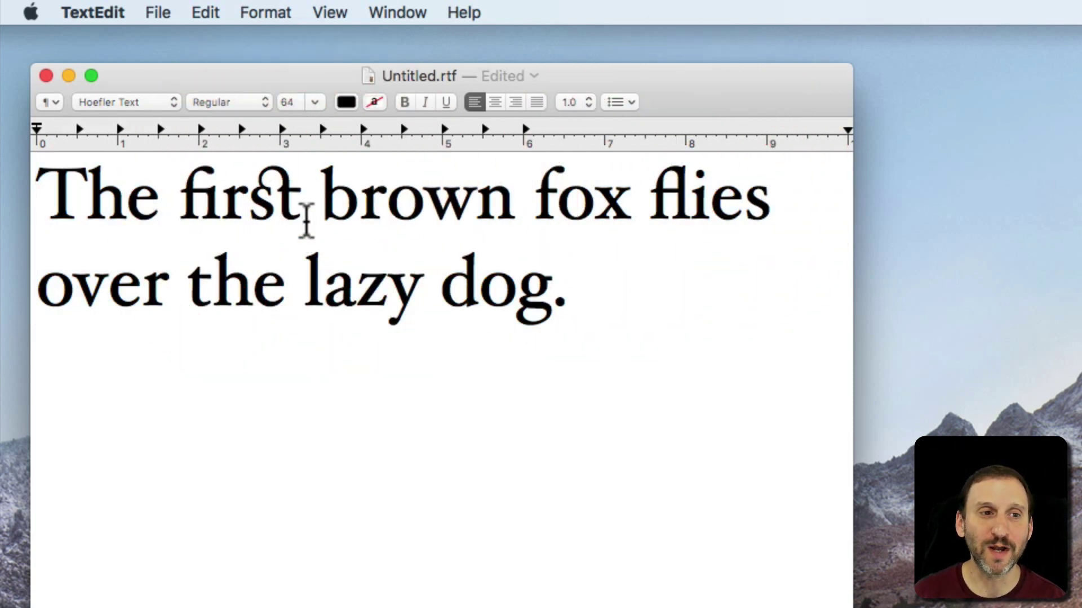
Step: Select all and set Ligatures > Use Default, then check the st in 'first'
{"action": "key", "text": "super+a"}
{"action": "left_click", "coordinate": [277, 13]}
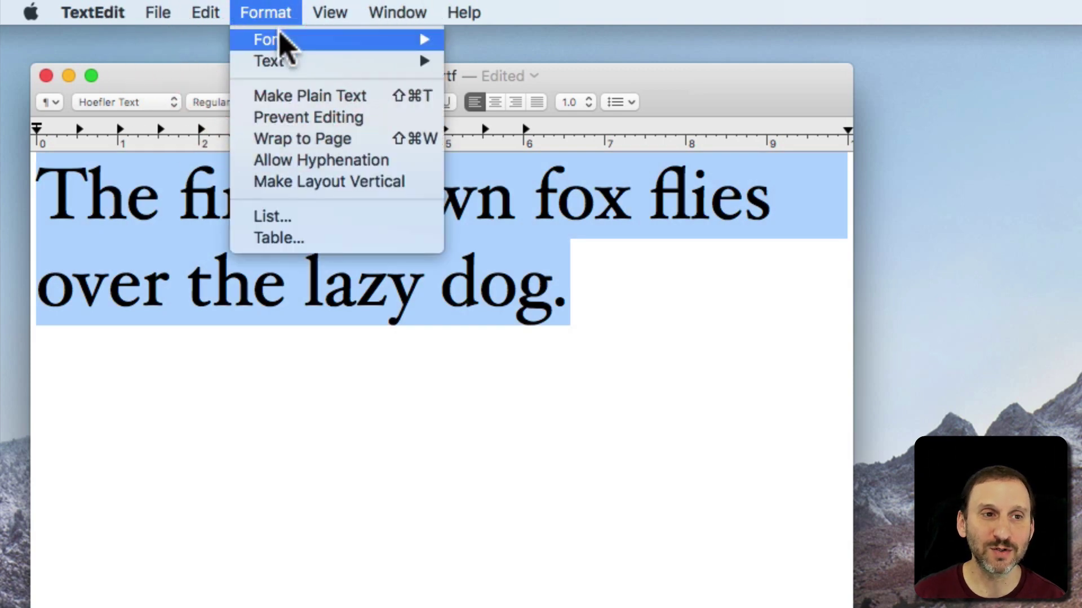
{"action": "mouse_move", "coordinate": [642, 270]}
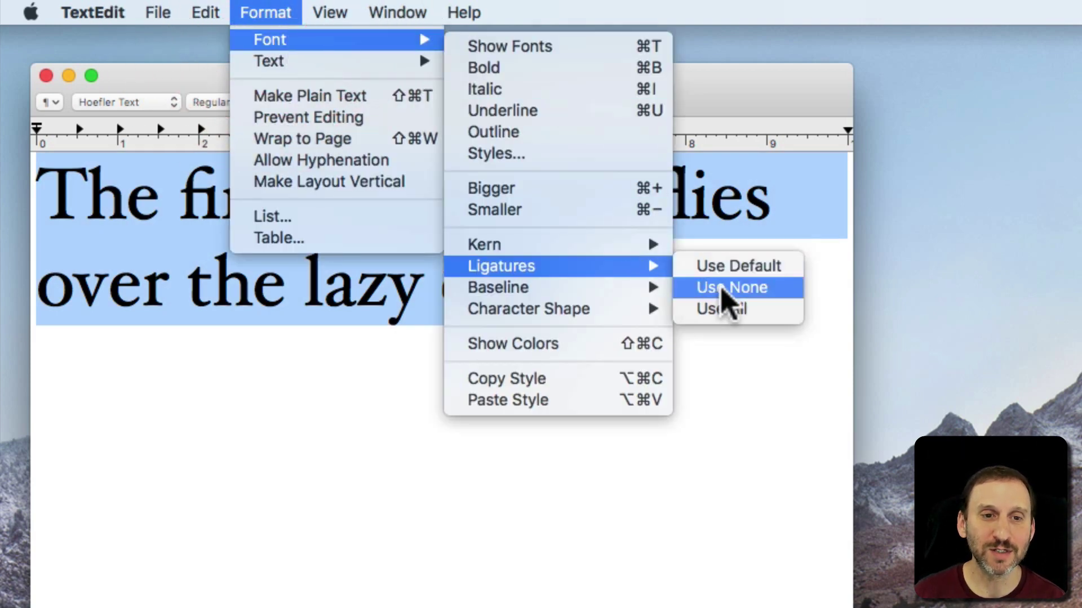
{"action": "left_click", "coordinate": [724, 267]}
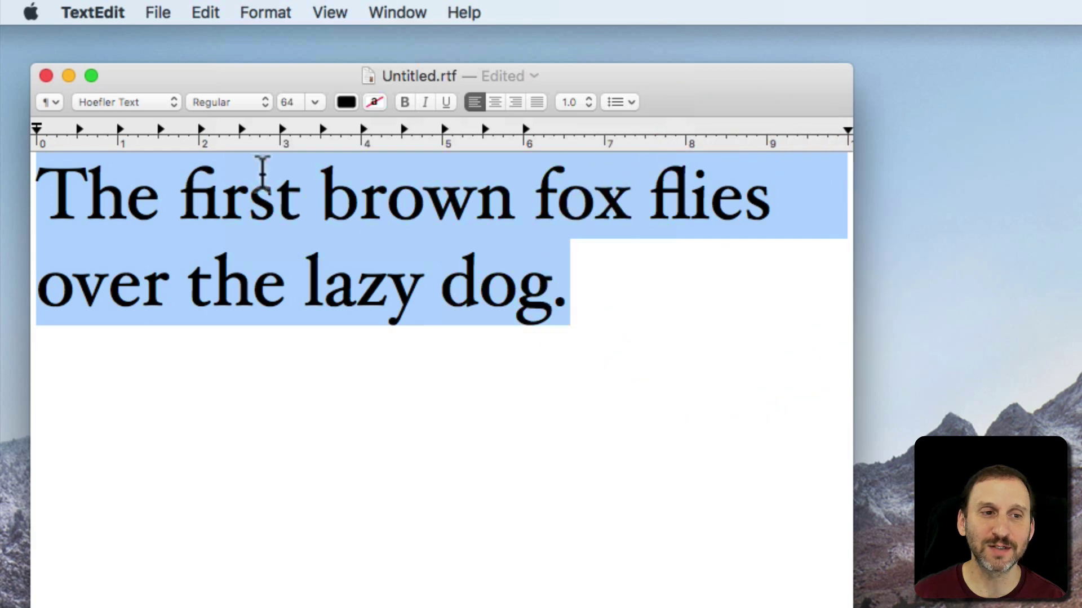
{"action": "left_click_drag", "start_coordinate": [251, 212], "coordinate": [297, 217]}
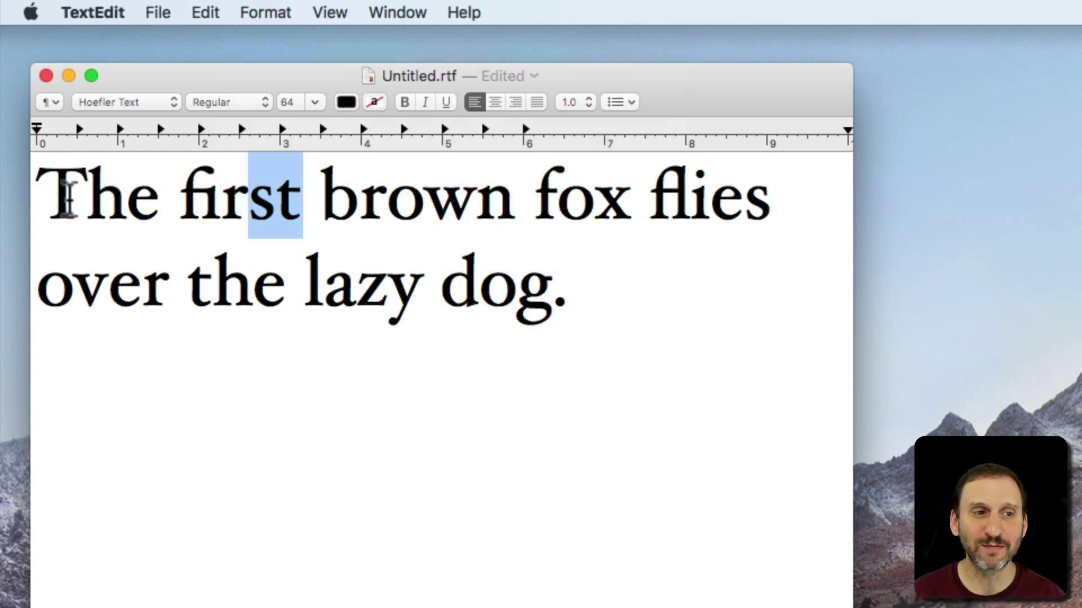
{"action": "left_click_drag", "start_coordinate": [48, 193], "coordinate": [648, 300]}
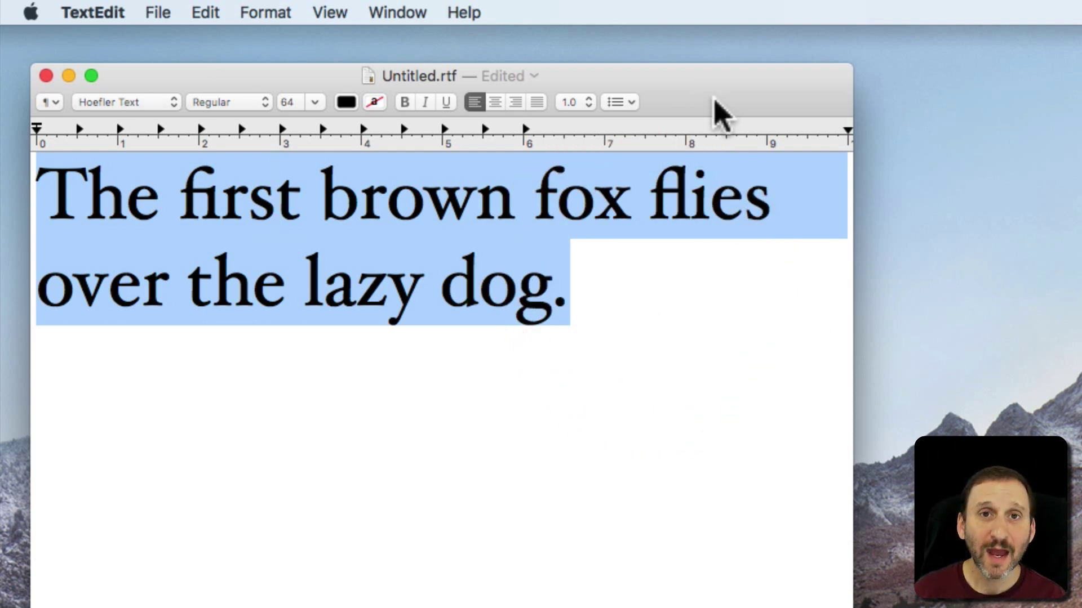
Step: Type 'x2' on a new line after 'dog.'
{"action": "left_click", "coordinate": [659, 300]}
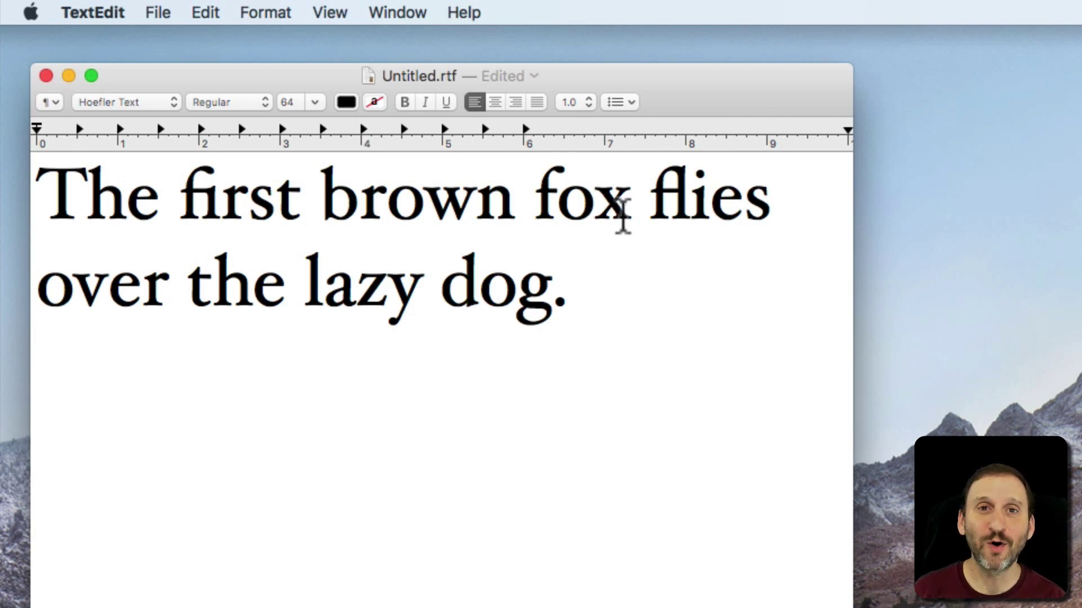
{"action": "key", "text": "Return"}
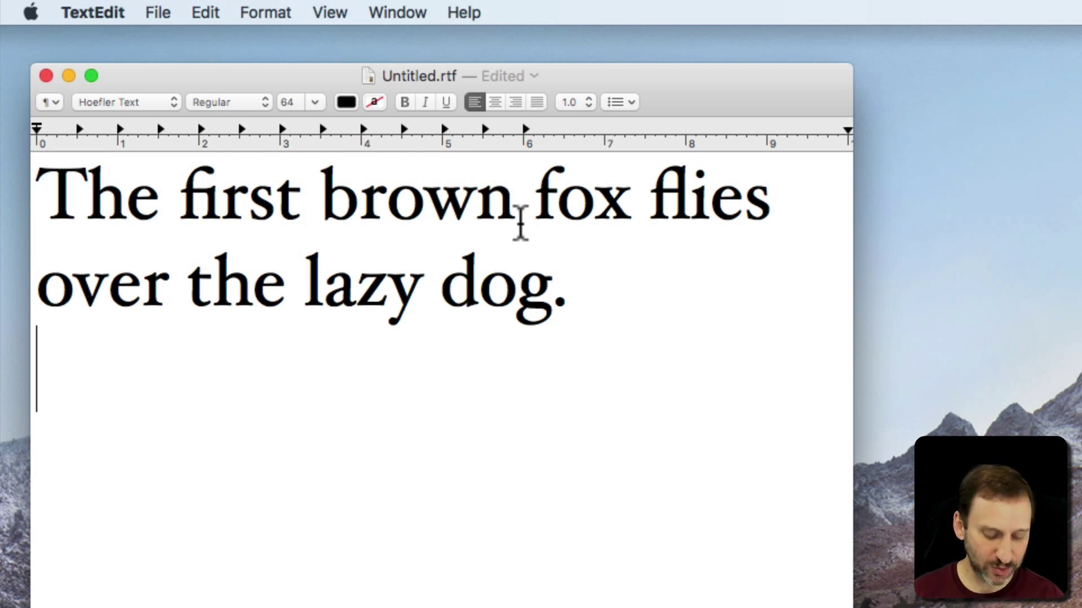
{"action": "type", "text": "x2"}
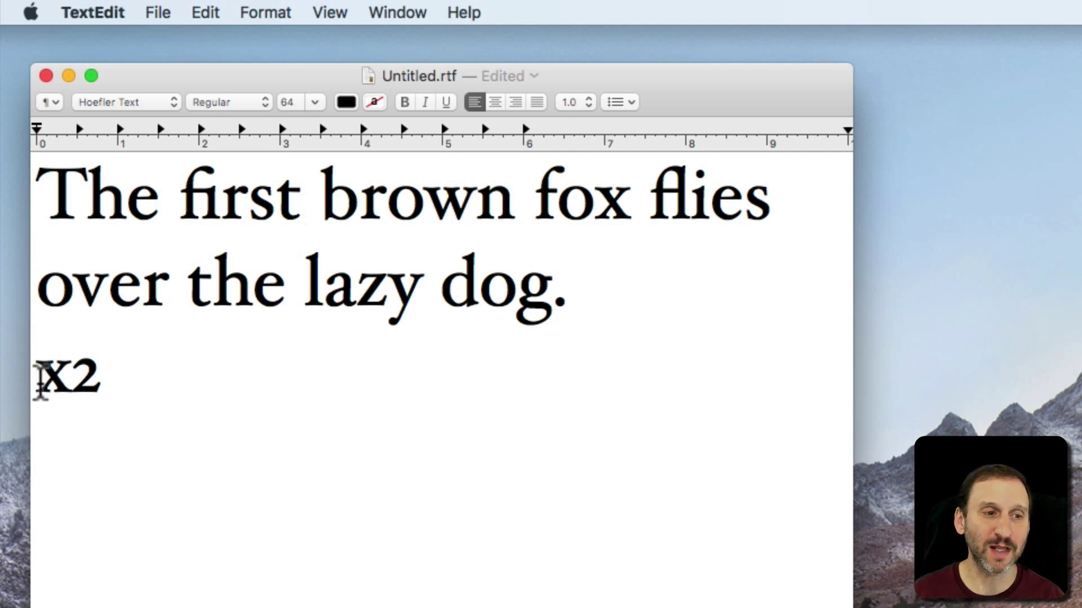
{"action": "left_click_drag", "start_coordinate": [43, 379], "coordinate": [81, 374]}
{"action": "left_click", "coordinate": [110, 376]}
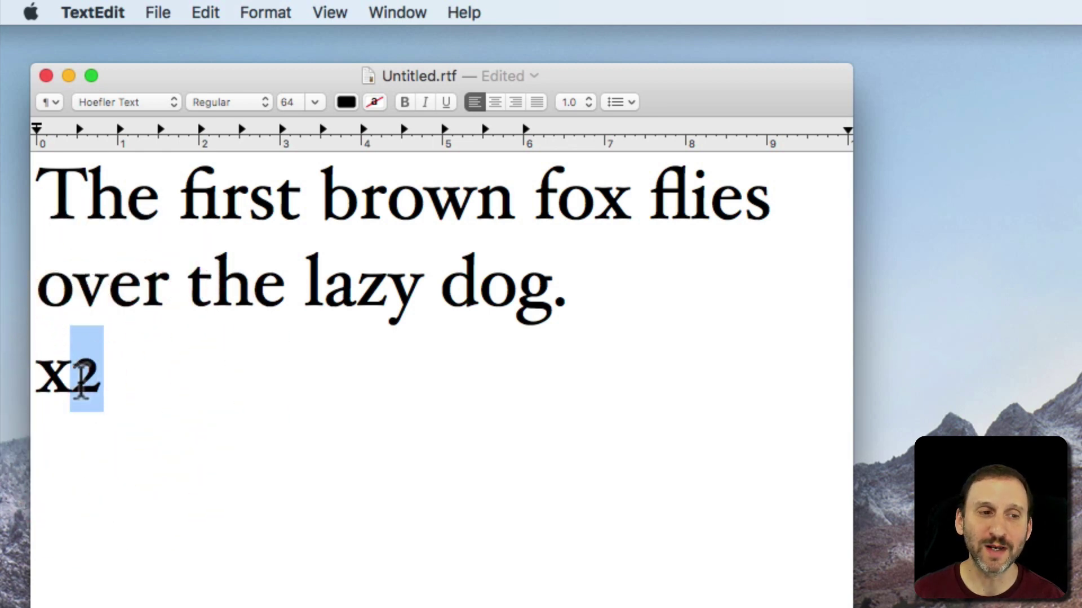
Step: Make the 2 in 'x2' a superscript
{"action": "left_click", "coordinate": [282, 12]}
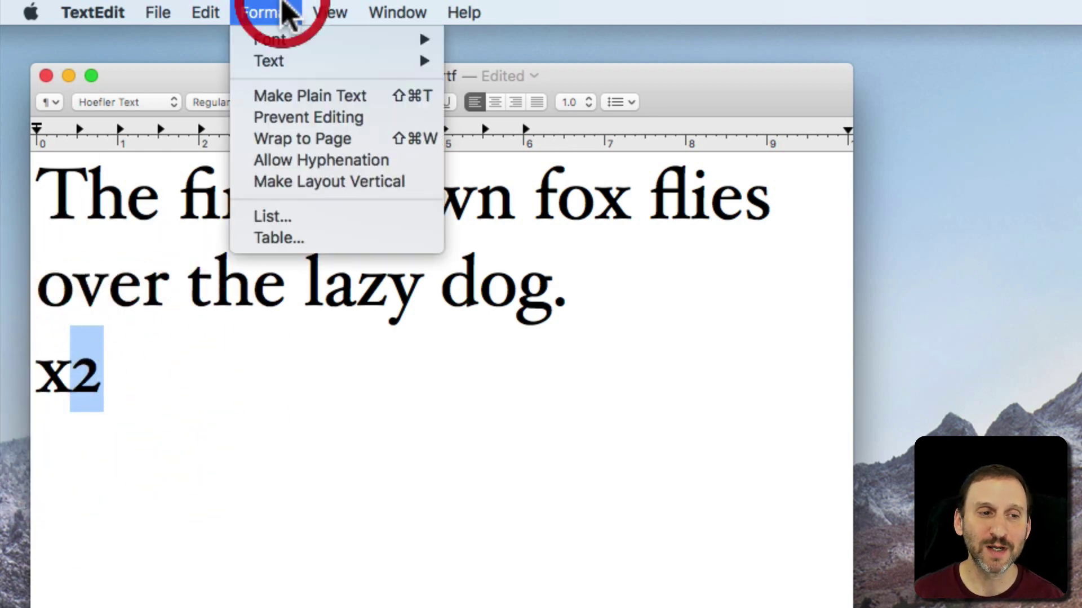
{"action": "mouse_move", "coordinate": [290, 39]}
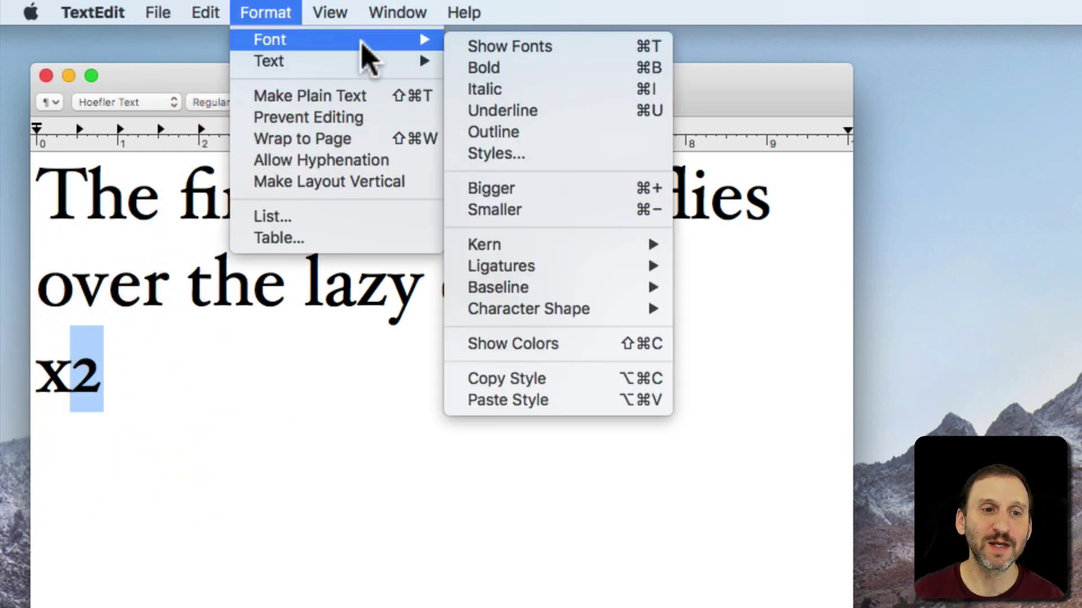
{"action": "mouse_move", "coordinate": [542, 290]}
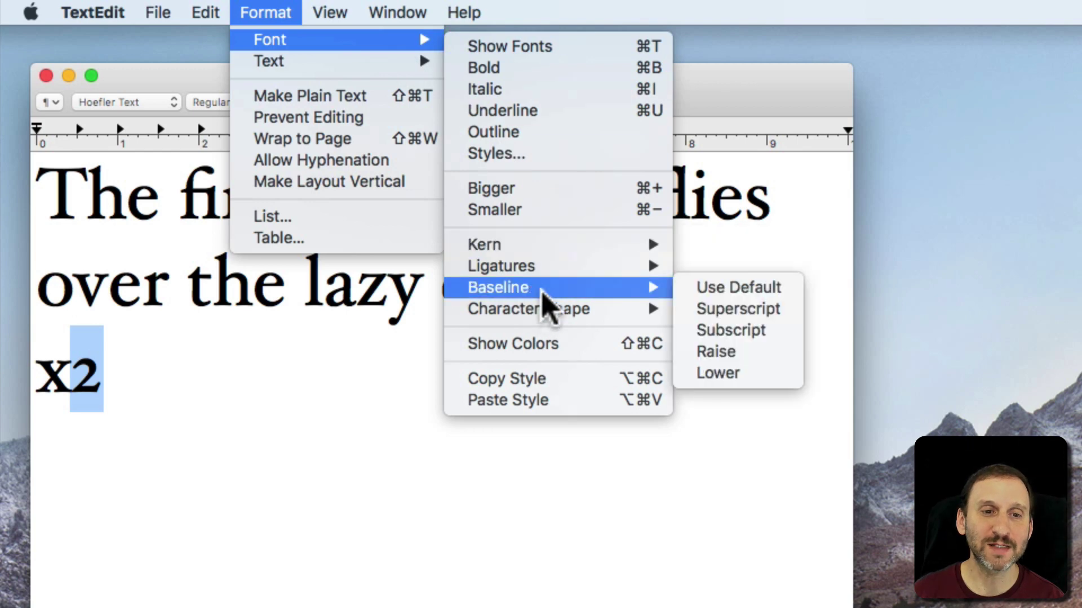
{"action": "left_click", "coordinate": [733, 311]}
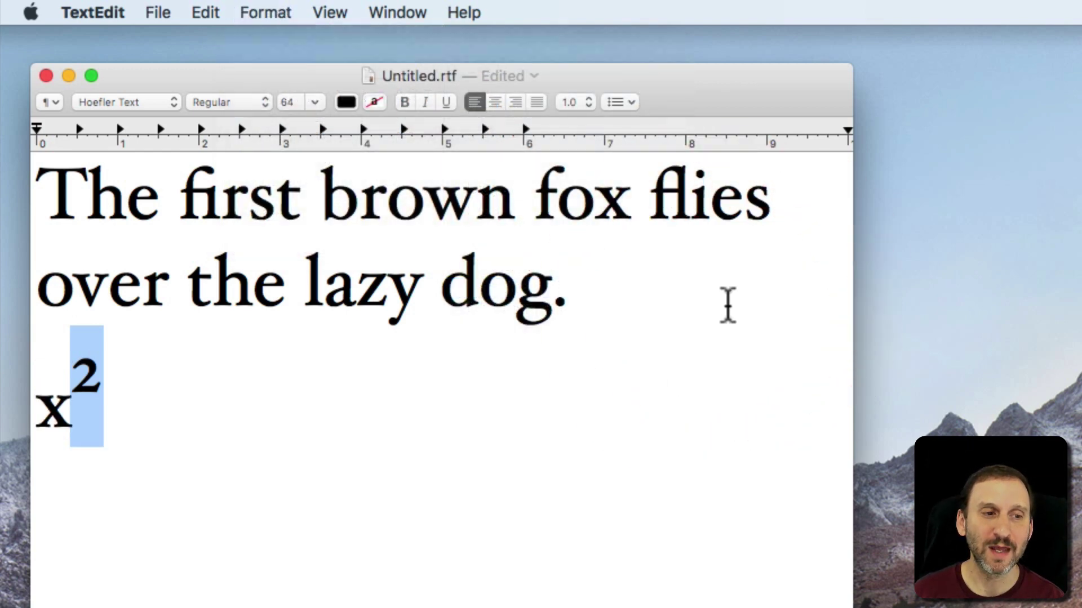
{"action": "left_click", "coordinate": [140, 393]}
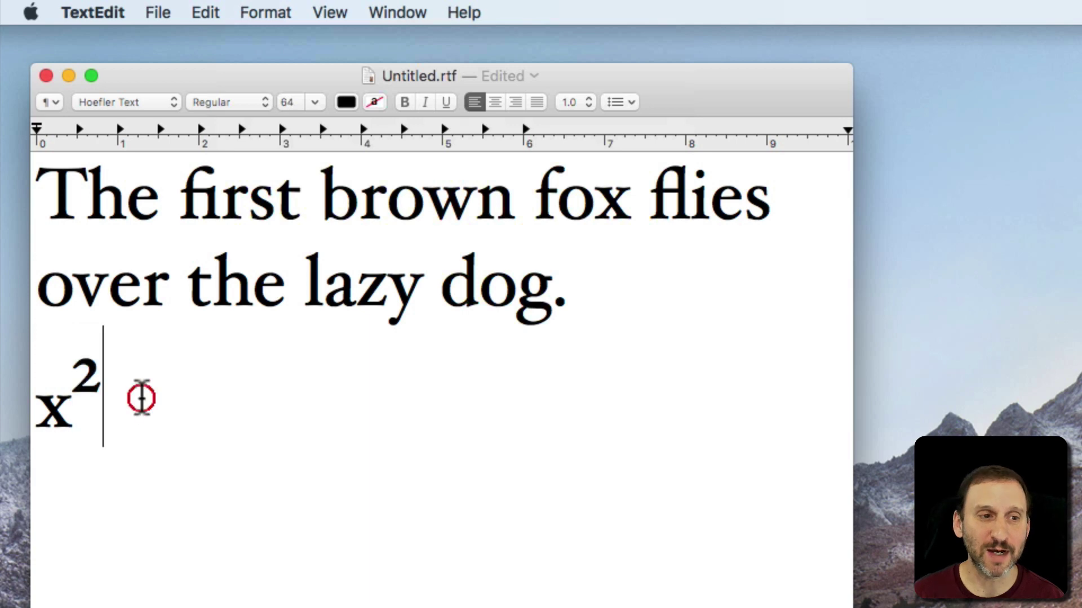
Step: Select all the text and switch it to Helvetica
{"action": "key", "text": "super+a"}
{"action": "left_click", "coordinate": [128, 102]}
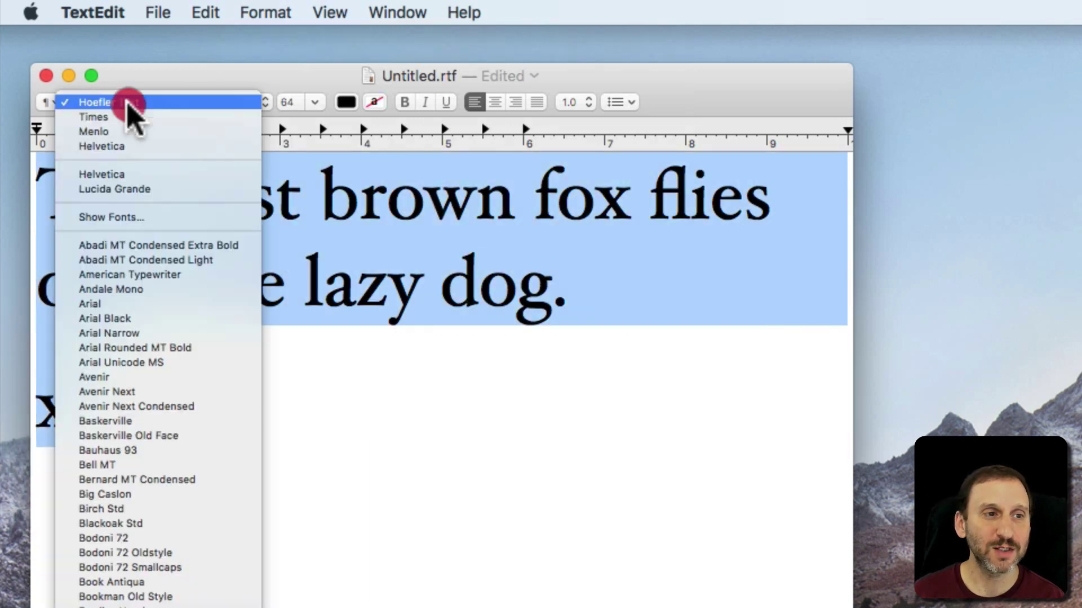
{"action": "left_click", "coordinate": [128, 148]}
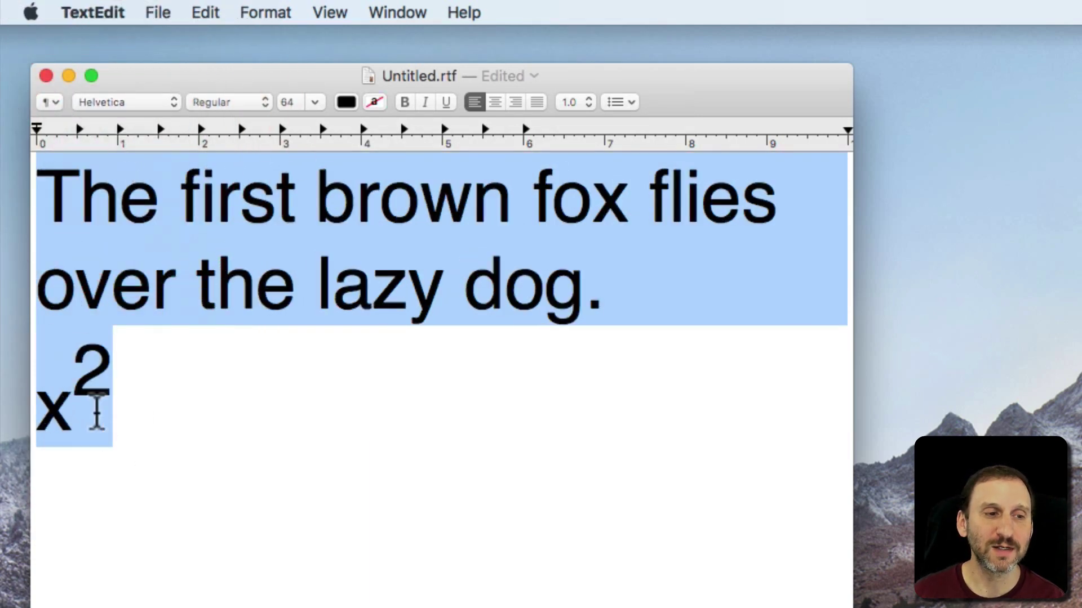
{"action": "left_click", "coordinate": [116, 411]}
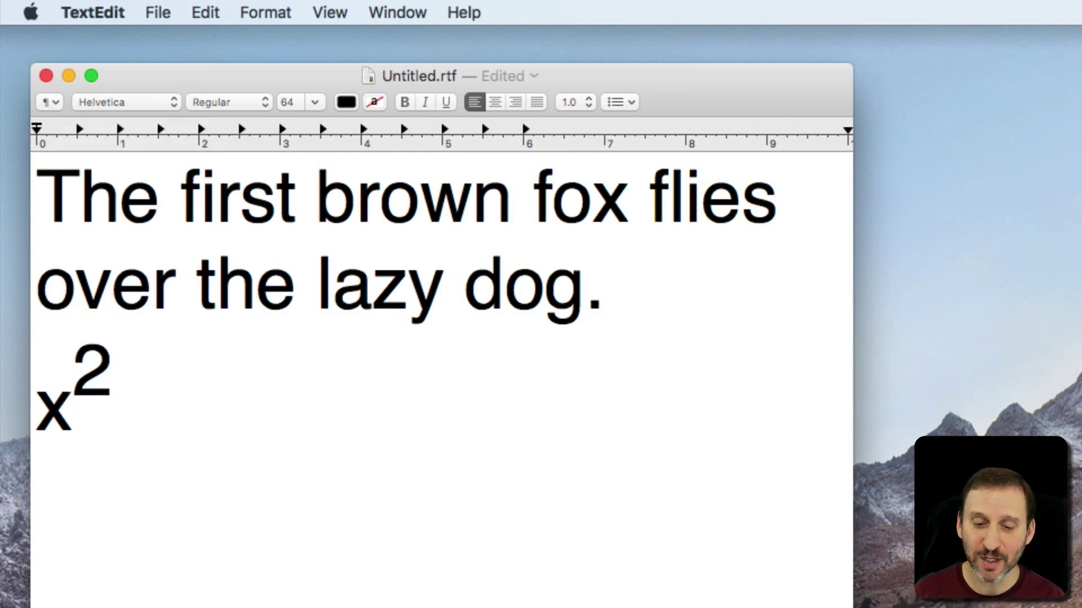
Step: In a new Pages document, type 'x2', enlarge its font size, and select the 2
{"action": "key", "text": "super+Tab"}
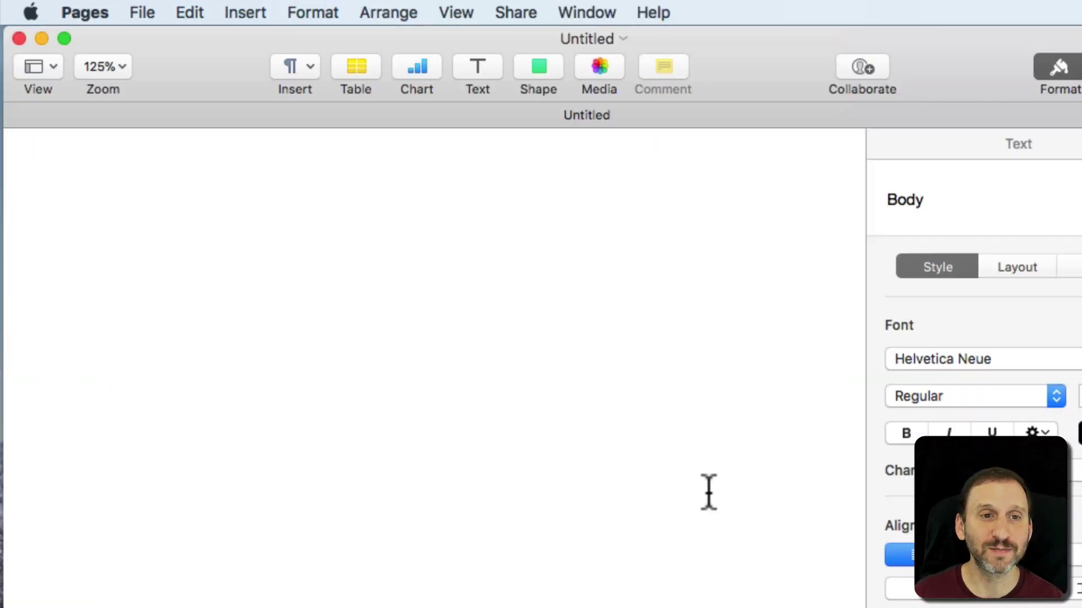
{"action": "type", "text": "x2"}
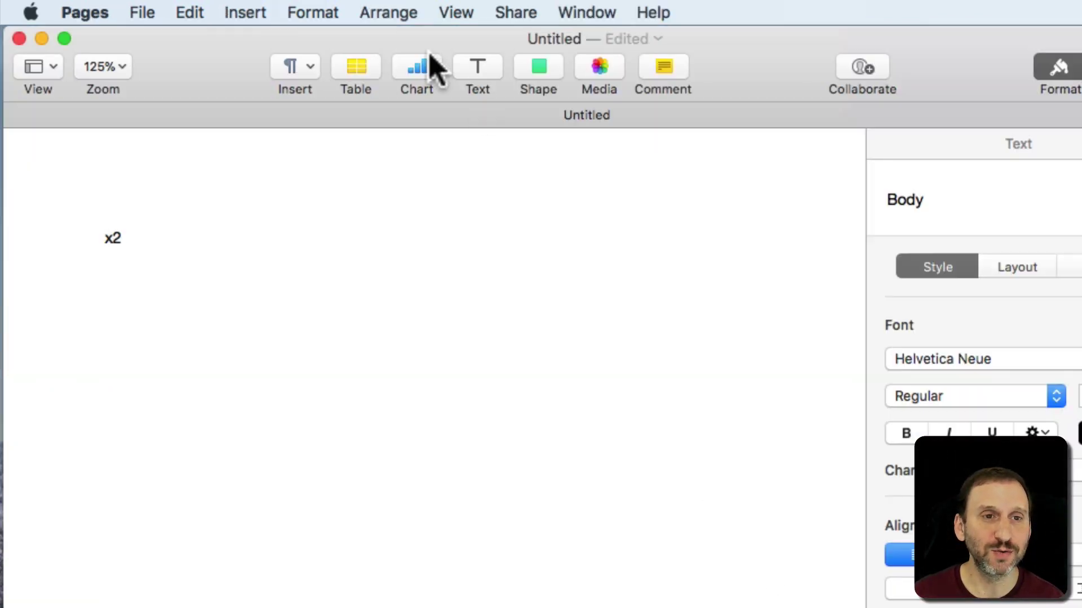
{"action": "key", "text": "super+a"}
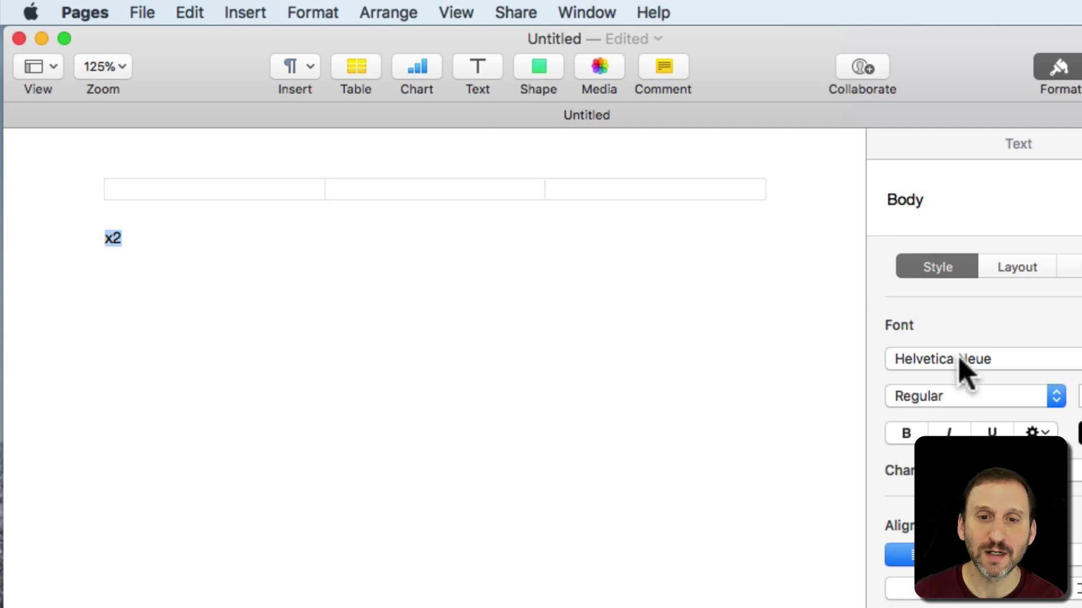
{"action": "left_click", "coordinate": [1077, 396]}
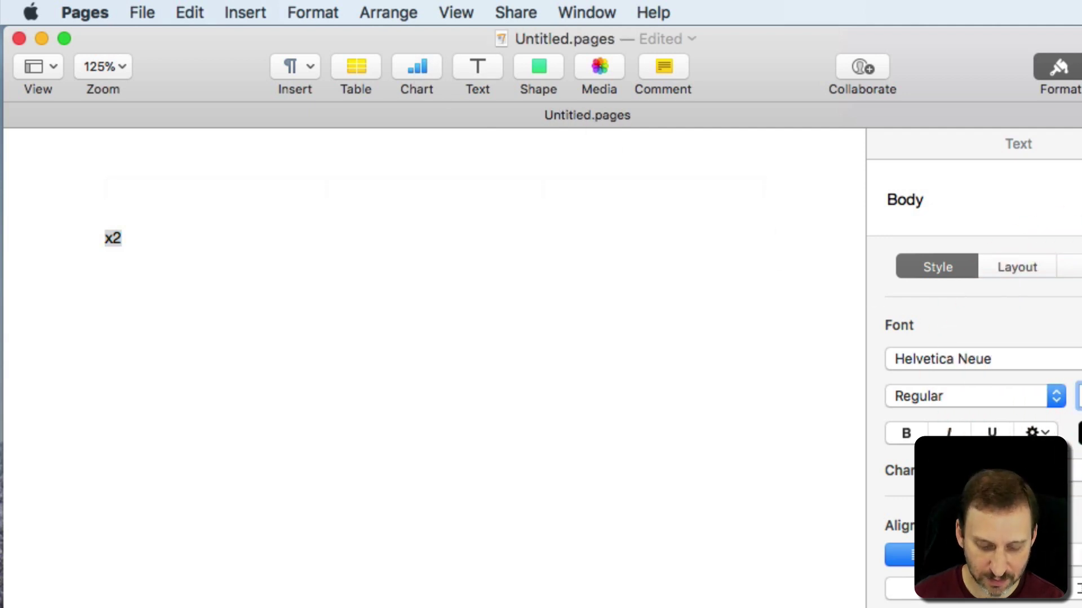
{"action": "key", "text": "Return"}
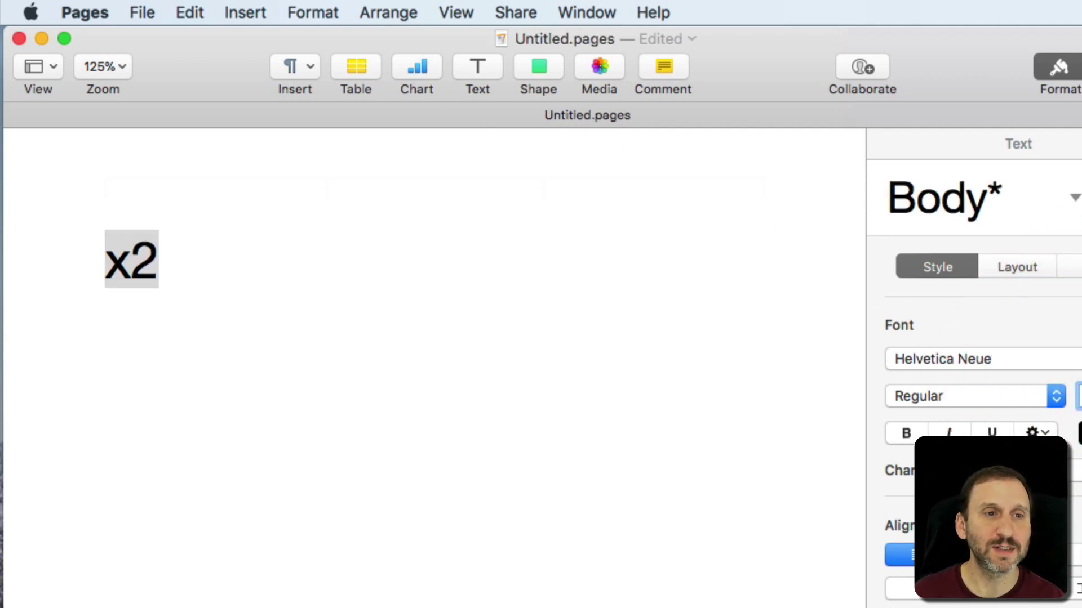
{"action": "left_click_drag", "start_coordinate": [194, 259], "coordinate": [131, 260]}
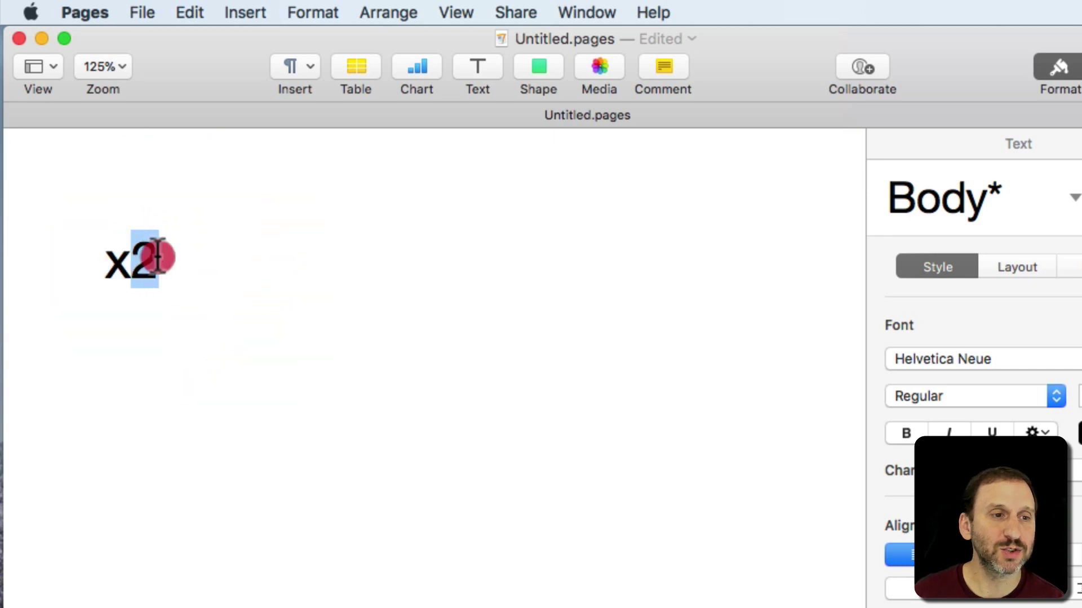
Step: Make the 2 a superscript with Baseline > Superscript, then undo it
{"action": "left_click", "coordinate": [311, 16]}
{"action": "mouse_move", "coordinate": [324, 40]}
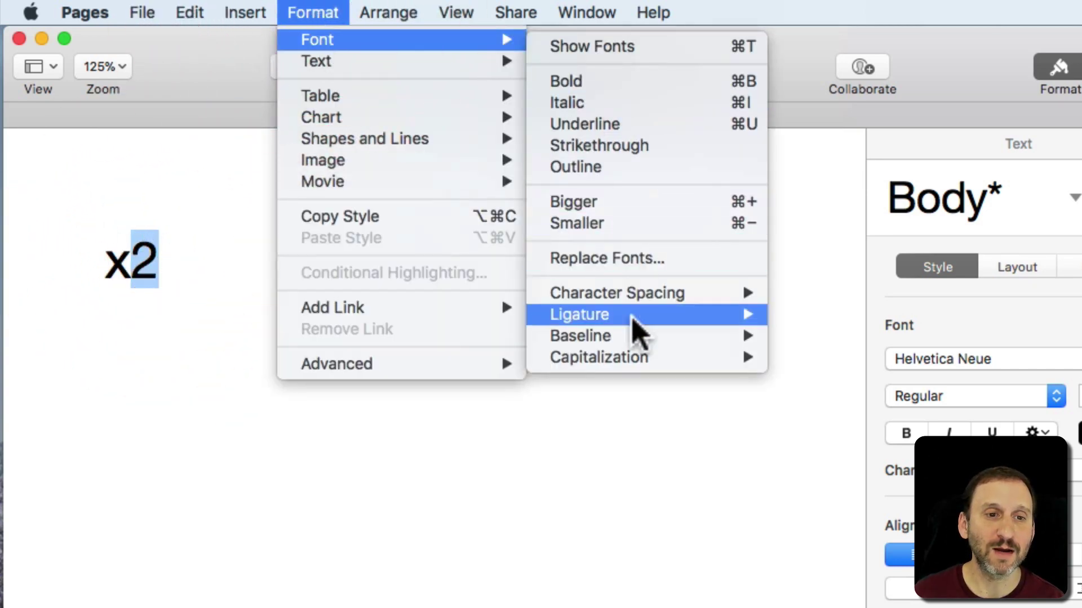
{"action": "mouse_move", "coordinate": [684, 337]}
{"action": "left_click", "coordinate": [833, 363]}
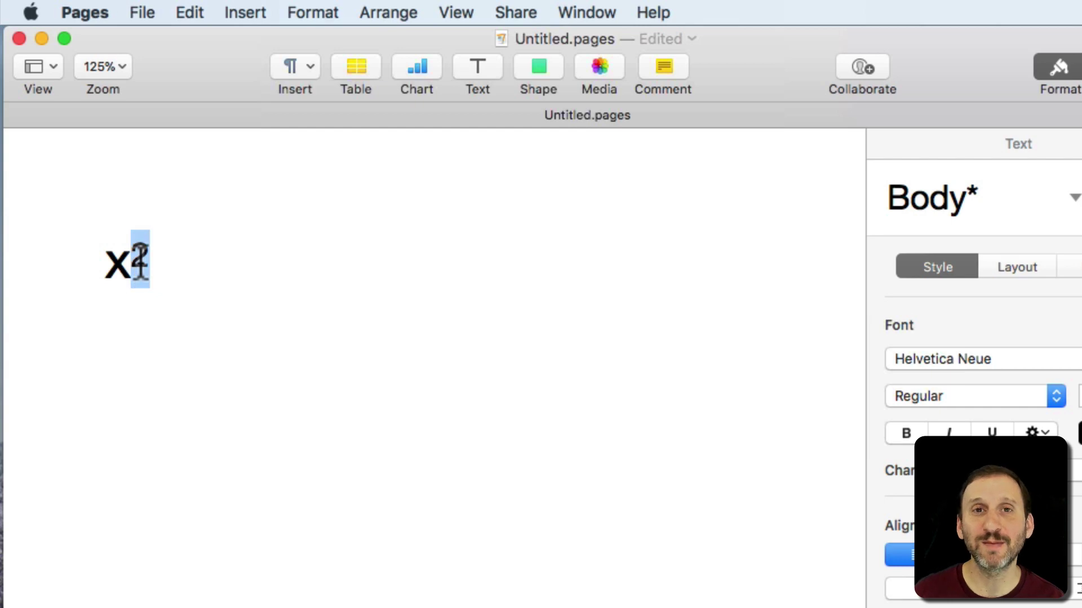
{"action": "key", "text": "super+z"}
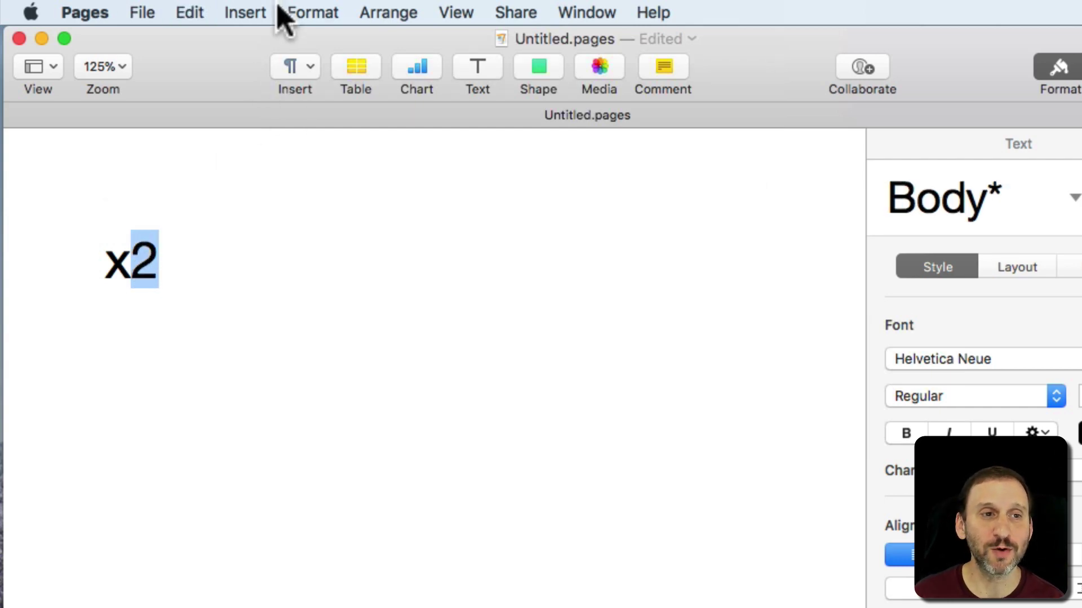
Step: Raise the 2 slightly with Format > Font > Baseline > Raise
{"action": "left_click", "coordinate": [312, 11]}
{"action": "mouse_move", "coordinate": [318, 39]}
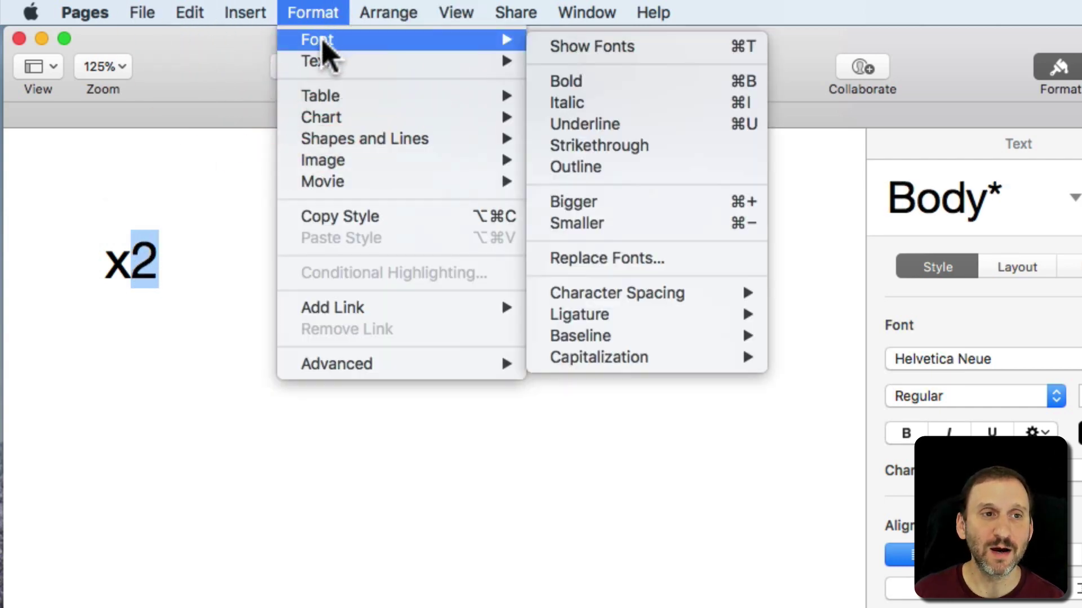
{"action": "mouse_move", "coordinate": [609, 338]}
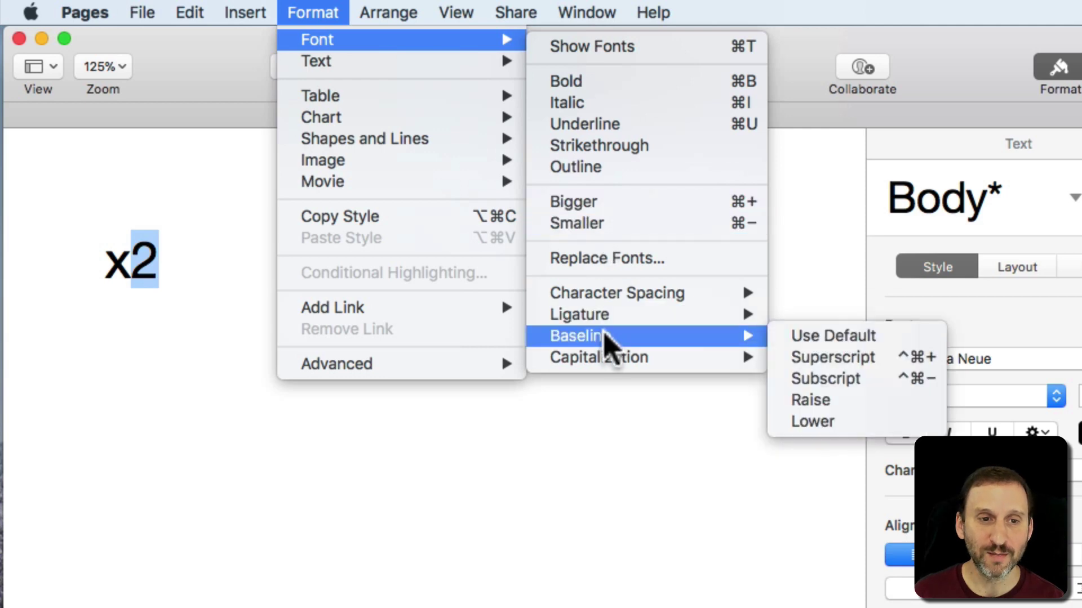
{"action": "left_click", "coordinate": [878, 401]}
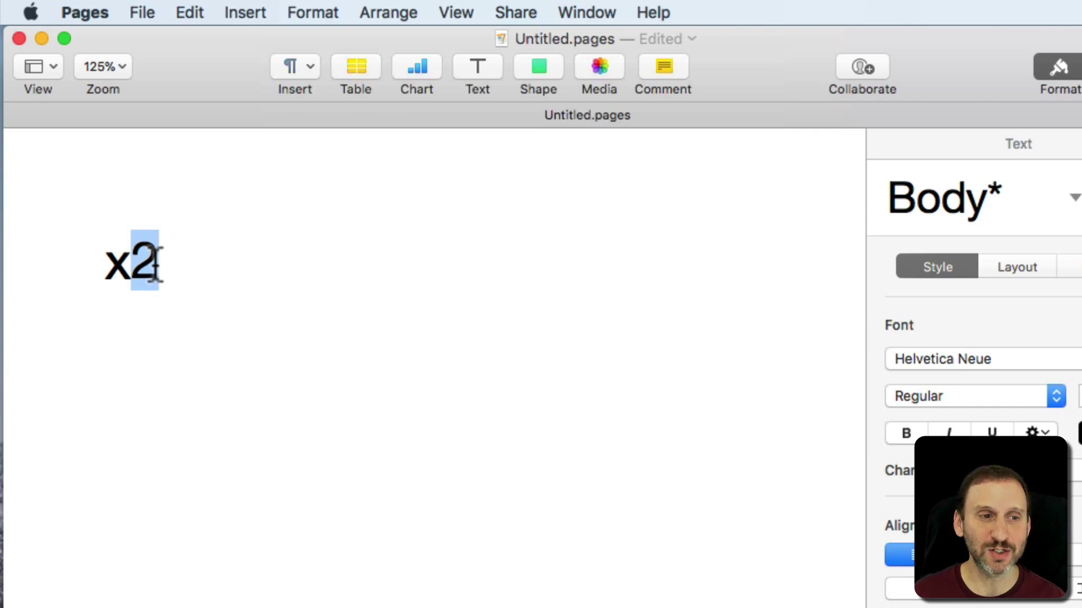
Step: Make the 2 a subscript with Format > Font > Baseline > Subscript
{"action": "left_click", "coordinate": [312, 12]}
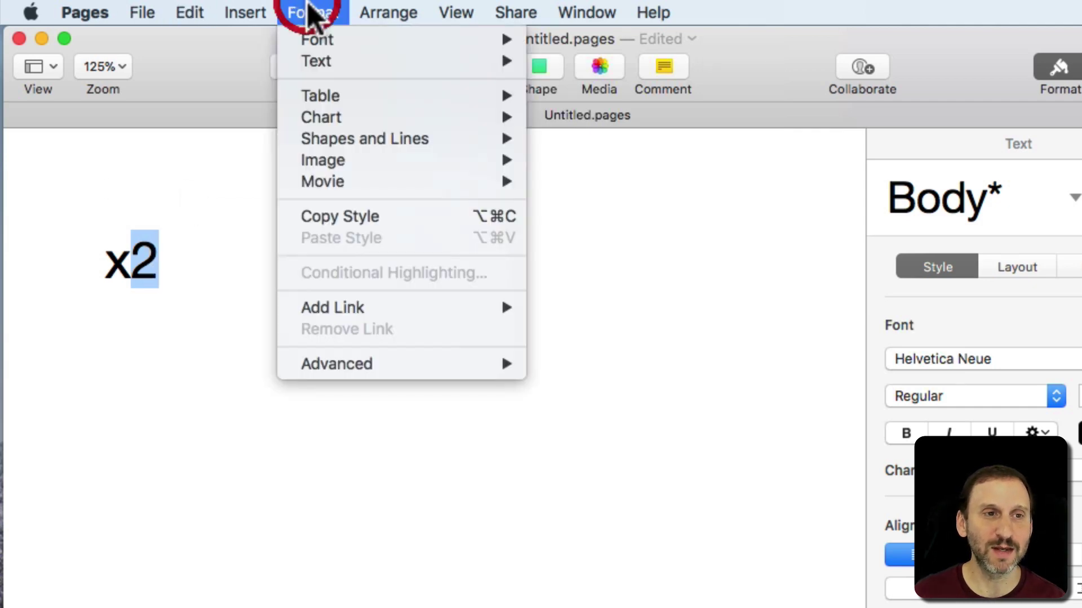
{"action": "mouse_move", "coordinate": [331, 40]}
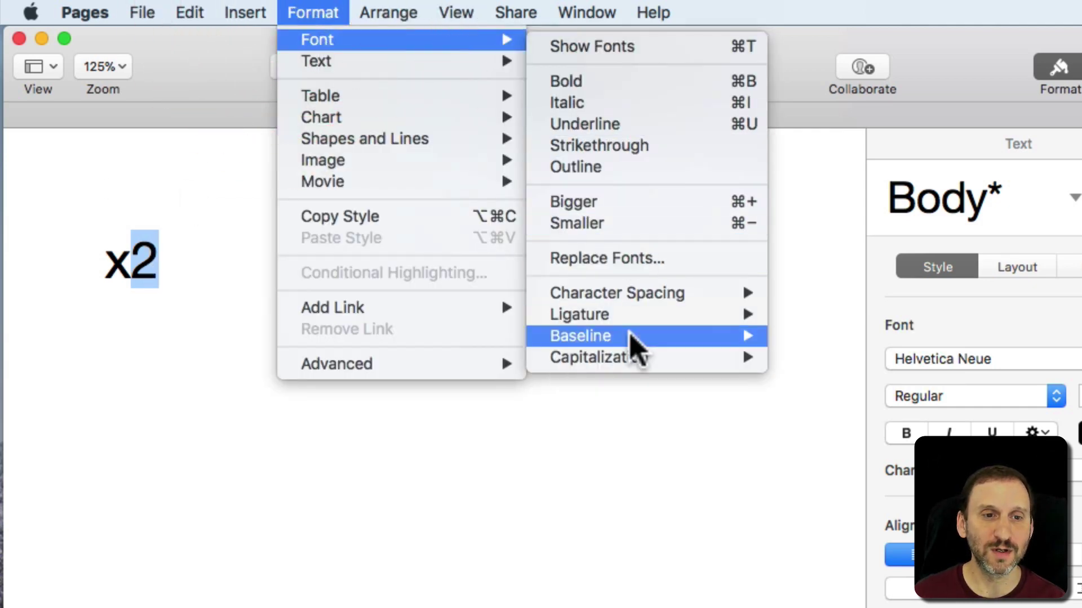
{"action": "mouse_move", "coordinate": [631, 338]}
{"action": "left_click", "coordinate": [820, 386]}
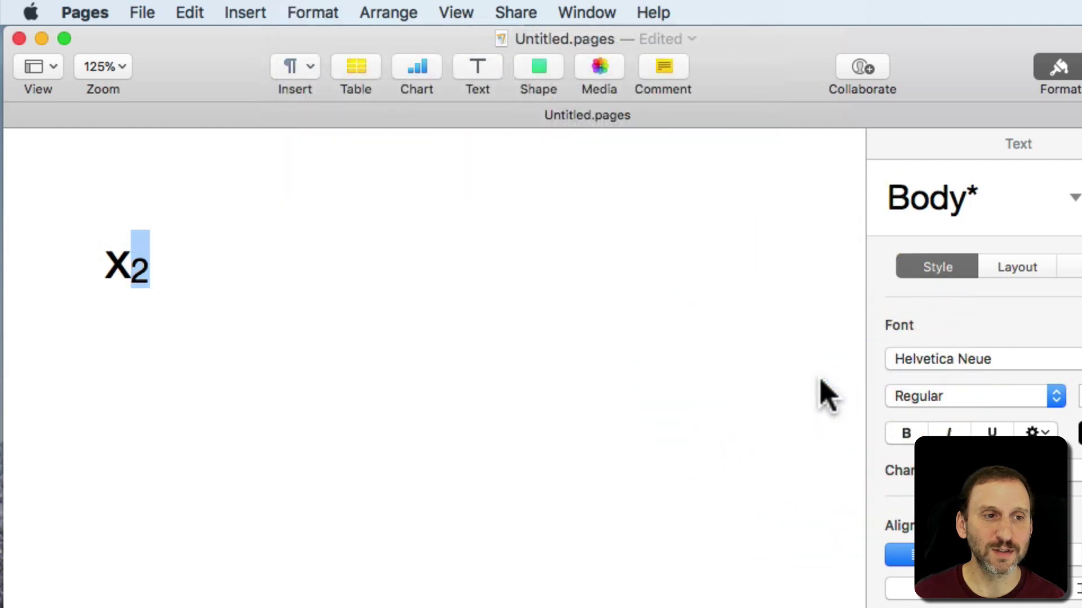
Step: Replace the subscript 2 with 1 and select the whole x₁
{"action": "key", "text": "Left"}
{"action": "double_click", "coordinate": [140, 271]}
{"action": "type", "text": "1"}
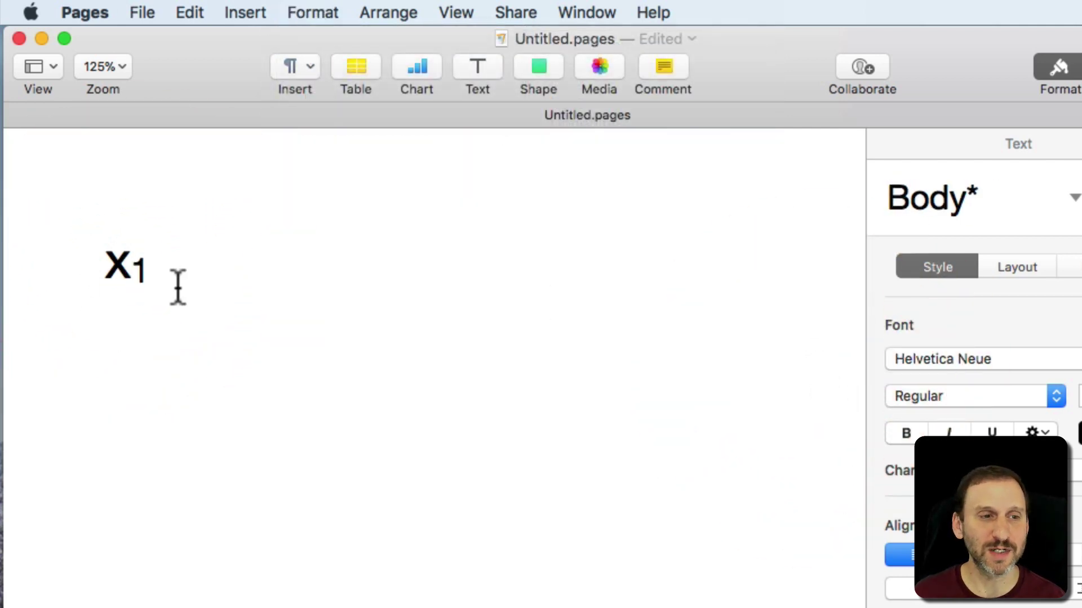
{"action": "key", "text": "super+a"}
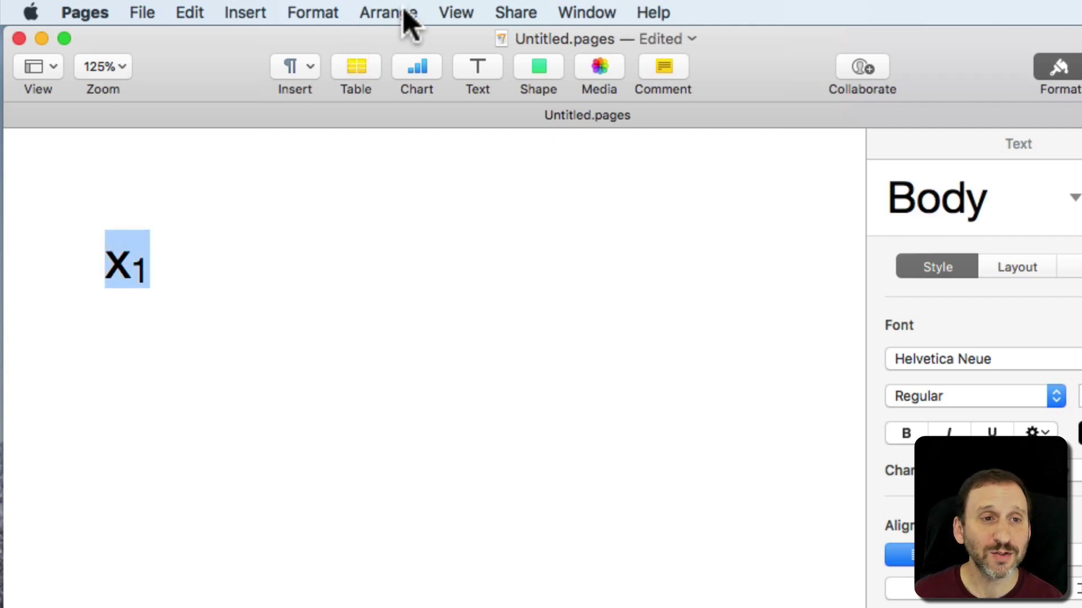
Step: Reveal the Format > Font > Character Spacing choices: Use None, Tighten and Loosen
{"action": "left_click", "coordinate": [318, 12]}
{"action": "mouse_move", "coordinate": [327, 41]}
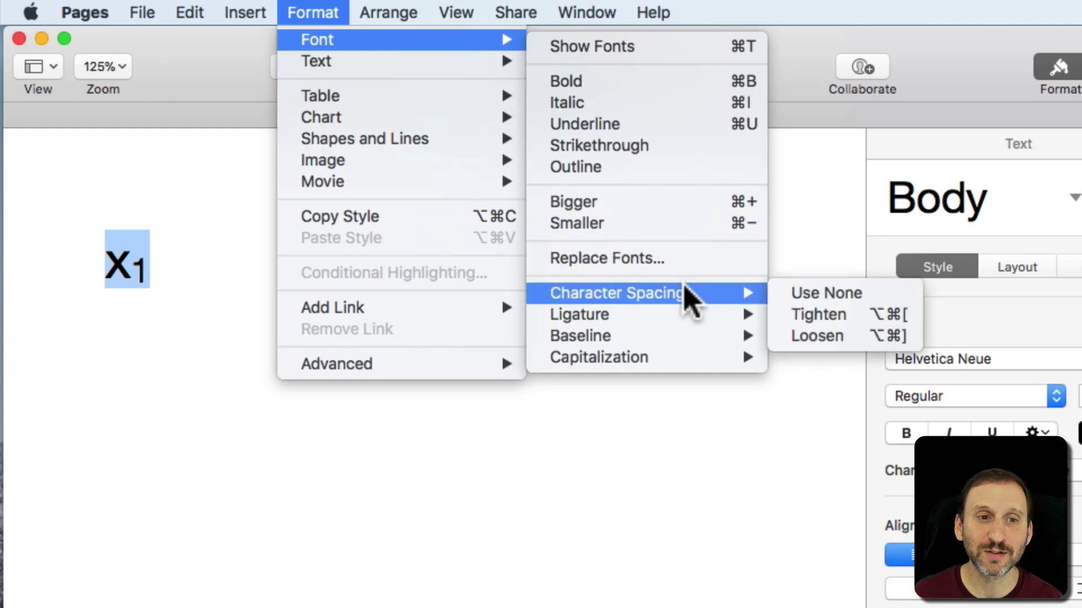
{"action": "mouse_move", "coordinate": [666, 298]}
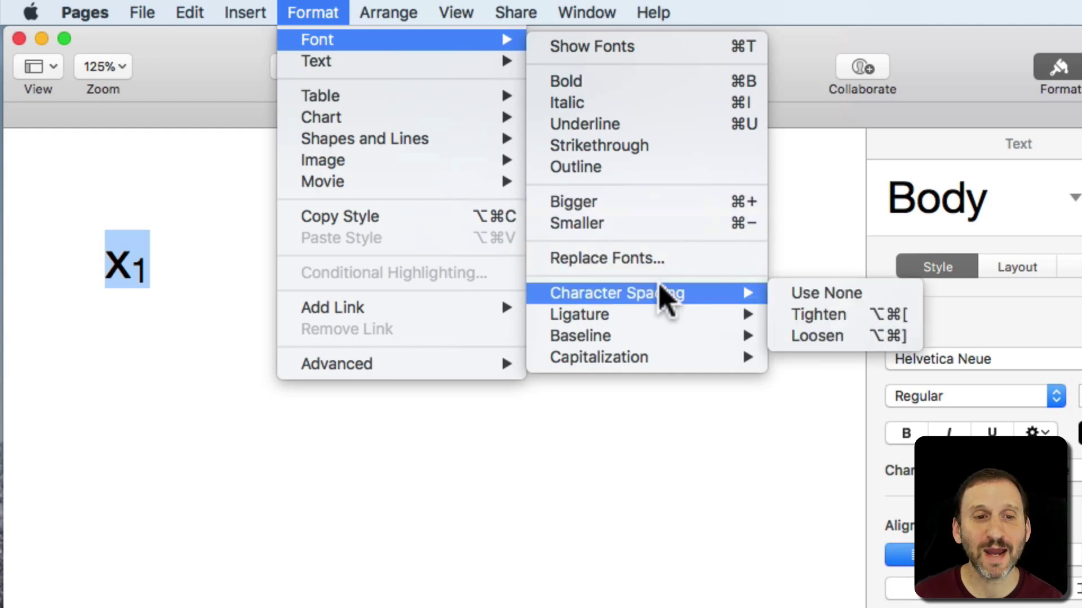